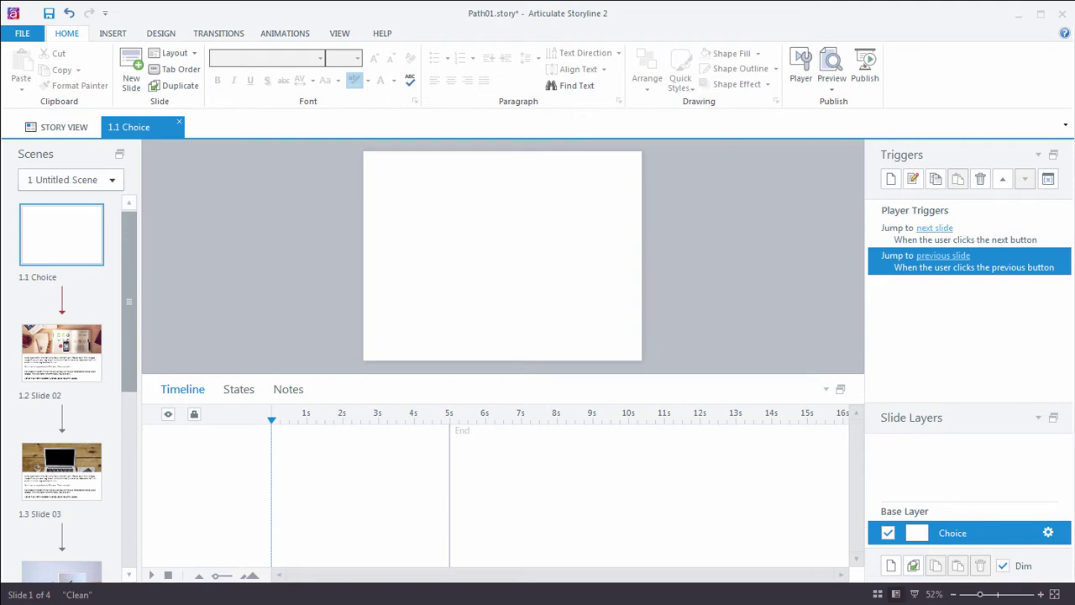
Step: Open slide 1.2 Slide 02 from the Scenes panel
click(81, 358)
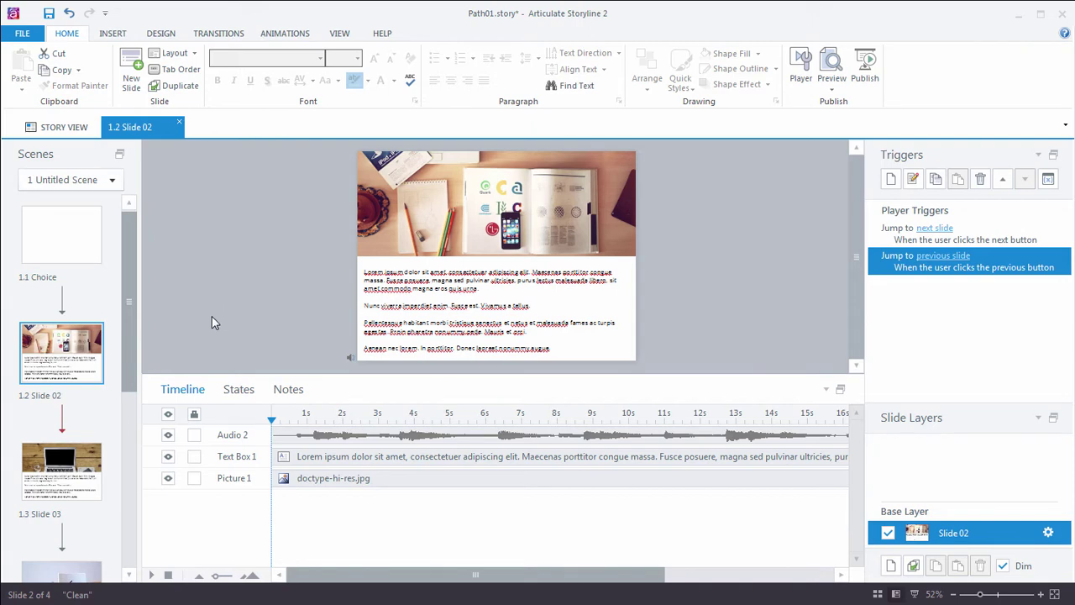
Step: Create a True/False project variable named PlayAudio with default value True
click(1047, 179)
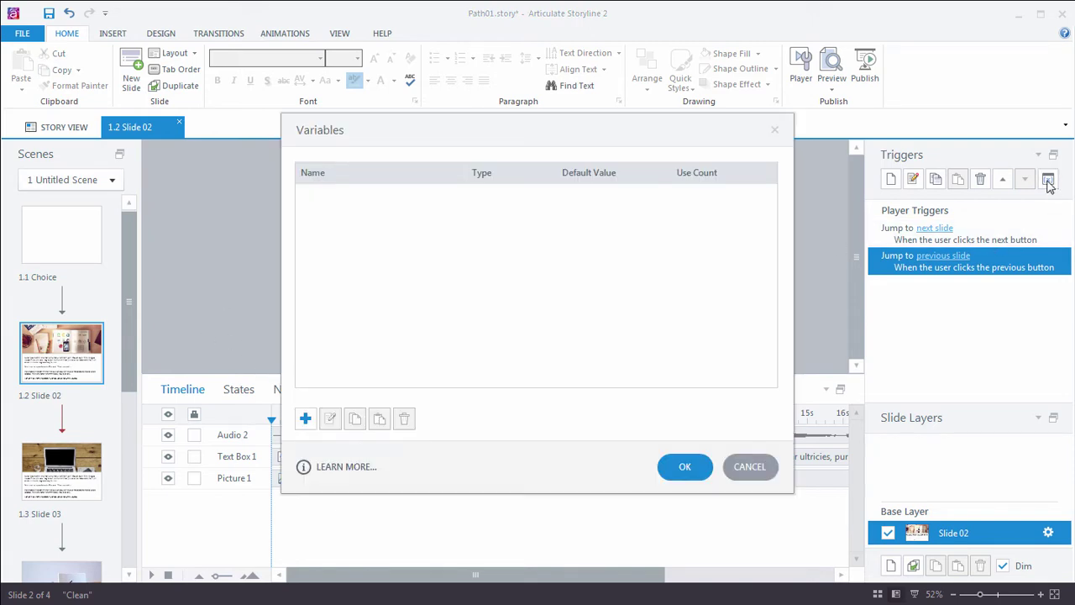
click(304, 417)
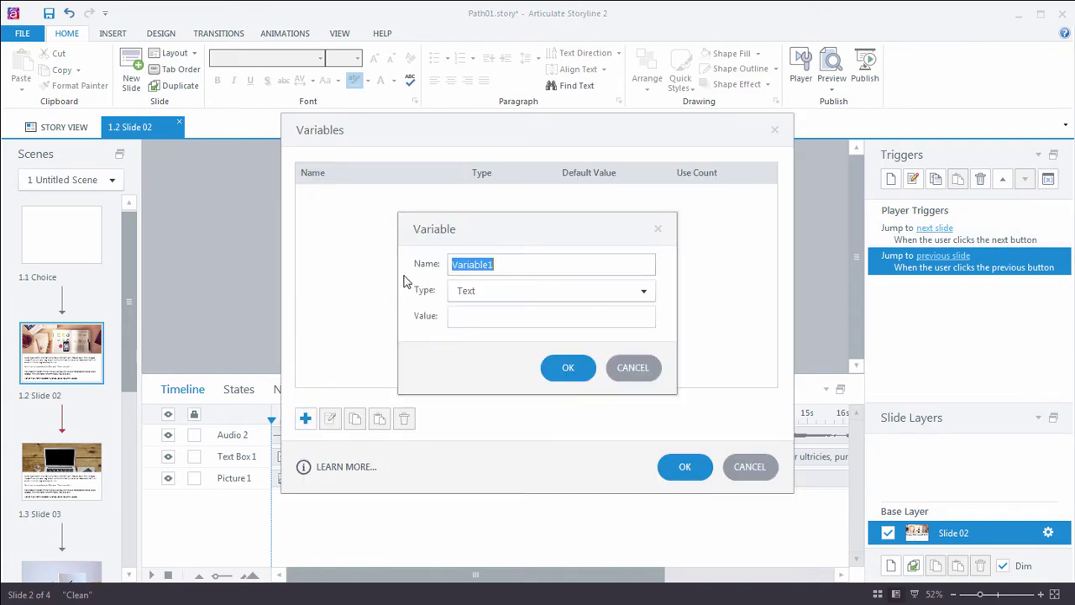
click(493, 290)
click(479, 310)
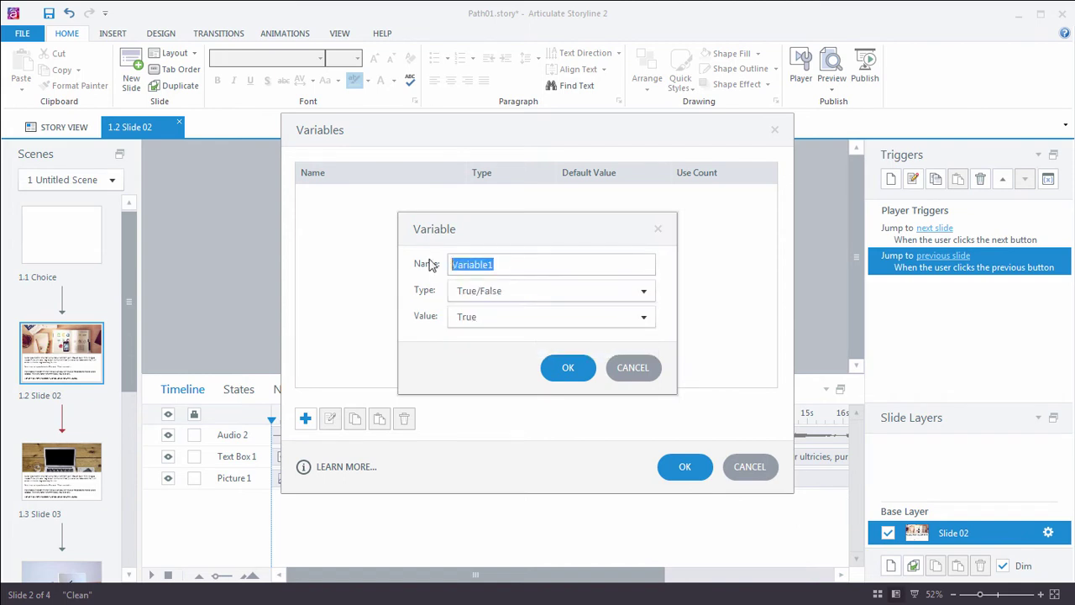
text(PlayAudio)
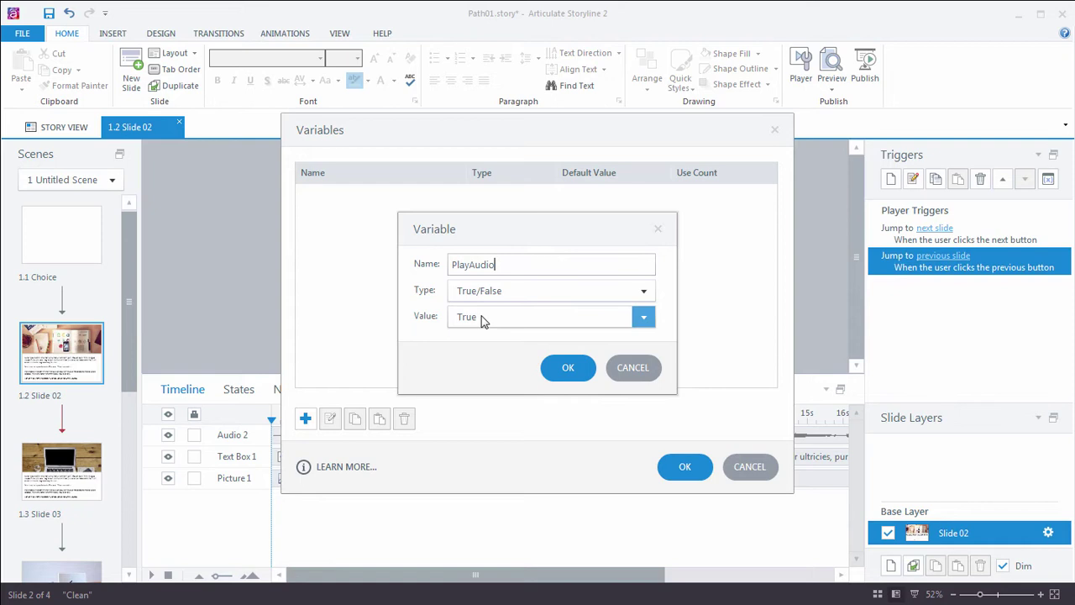
click(568, 368)
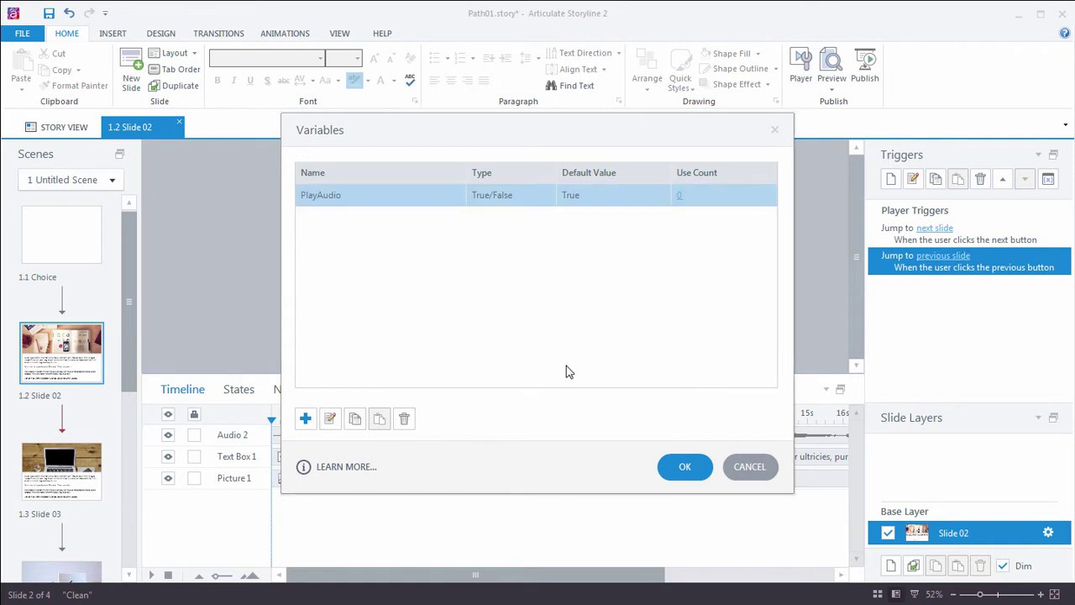
click(685, 470)
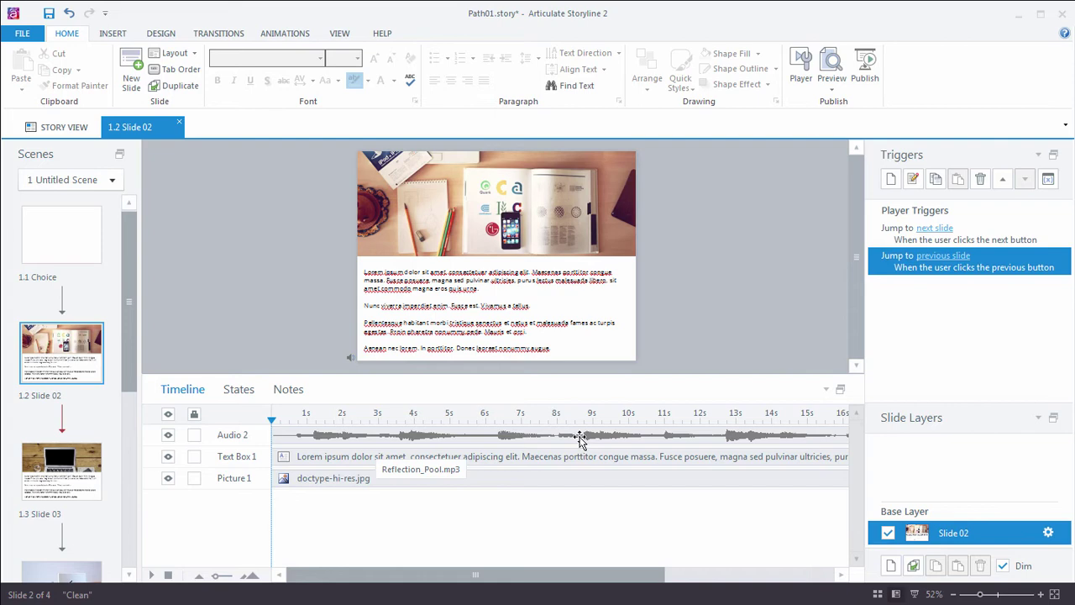
Step: Add a Slide 02 trigger with the Play media action for Audio 2
click(891, 179)
drag(533, 36, 534, 74)
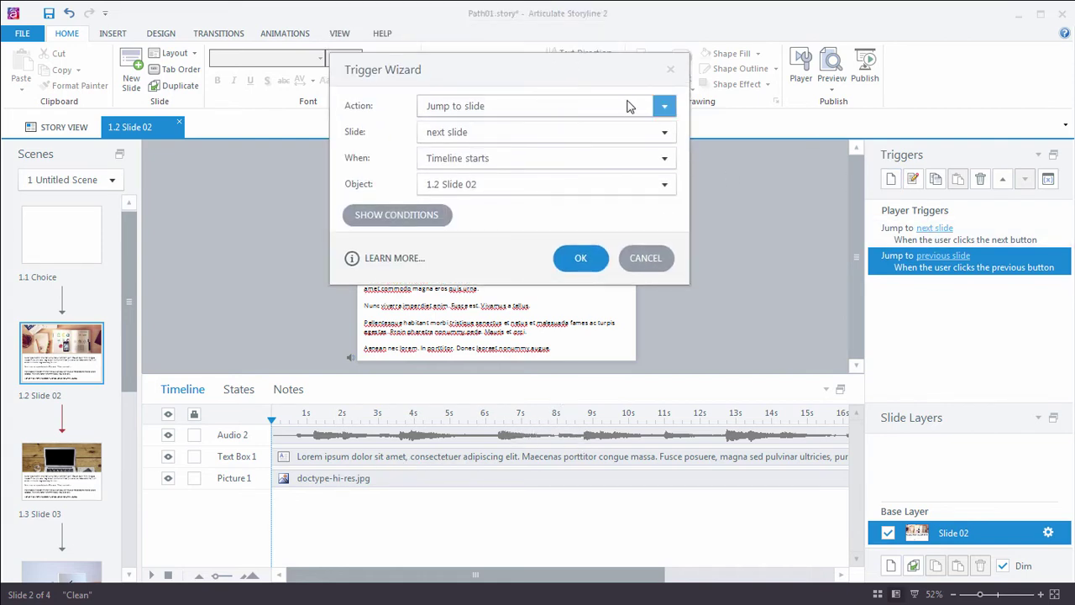
click(664, 106)
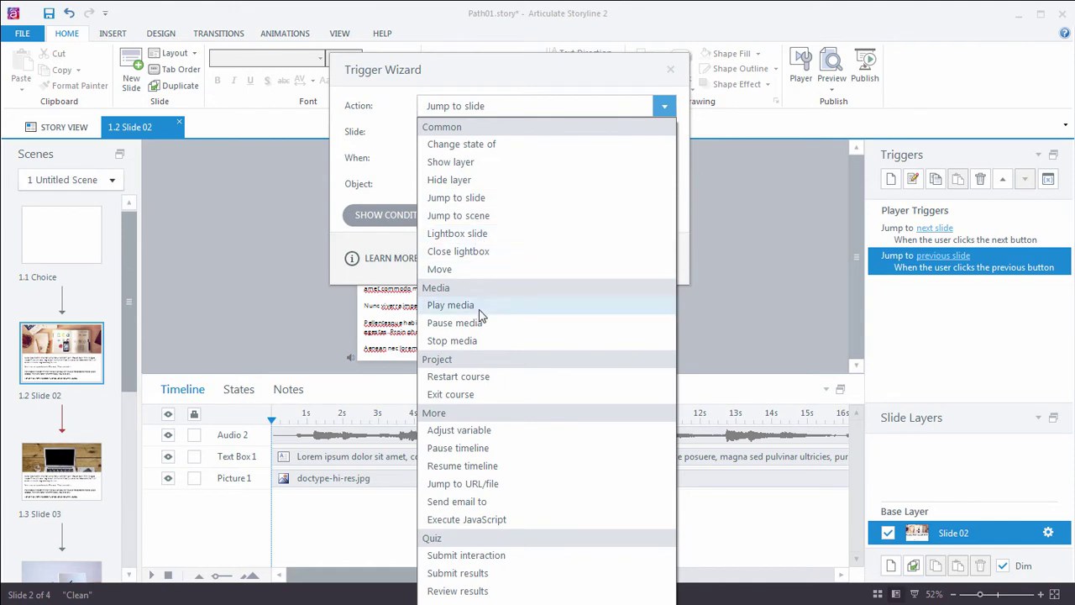
click(480, 306)
click(664, 131)
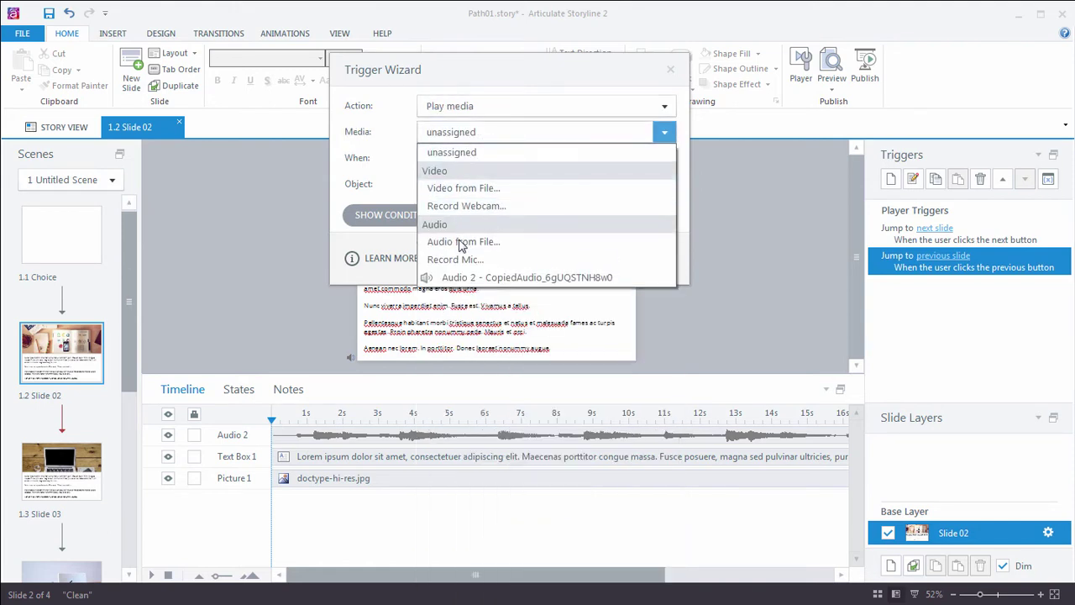
click(473, 278)
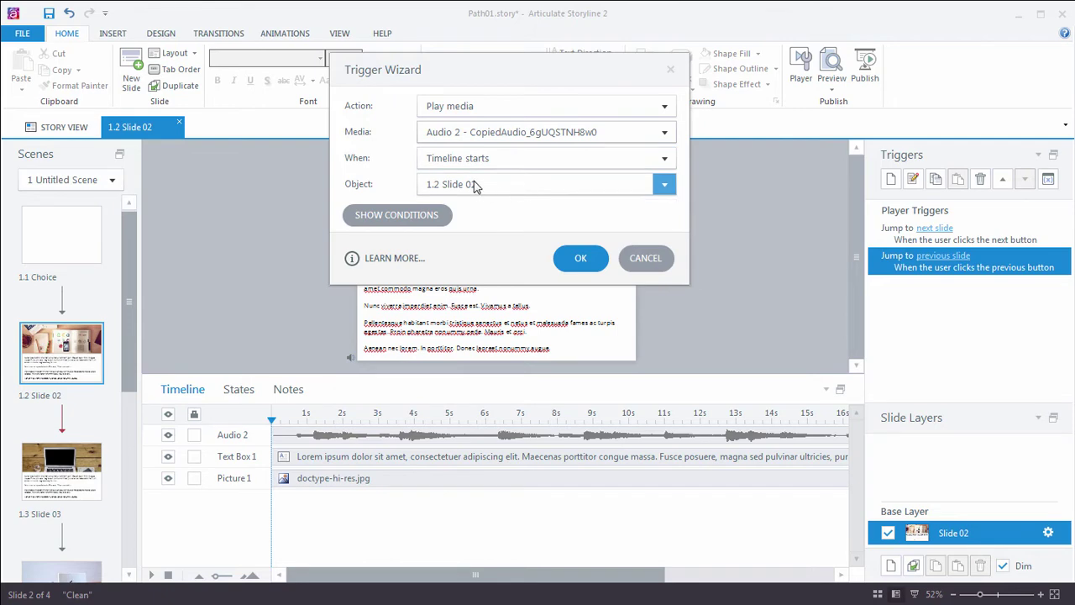
Step: Add the condition PlayAudio Equal to True to the trigger and save it
click(397, 215)
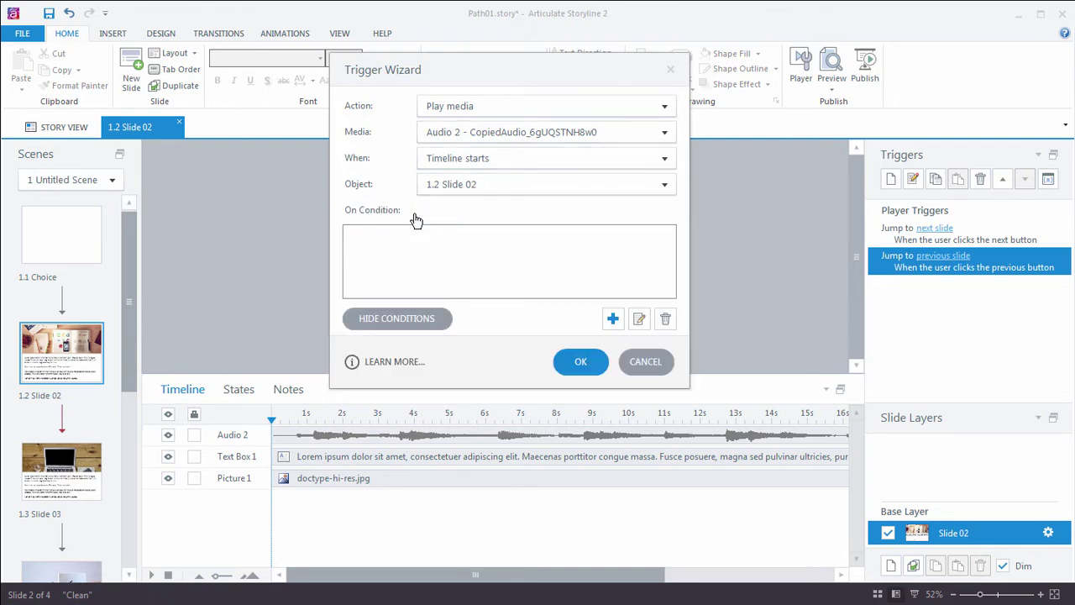
click(613, 320)
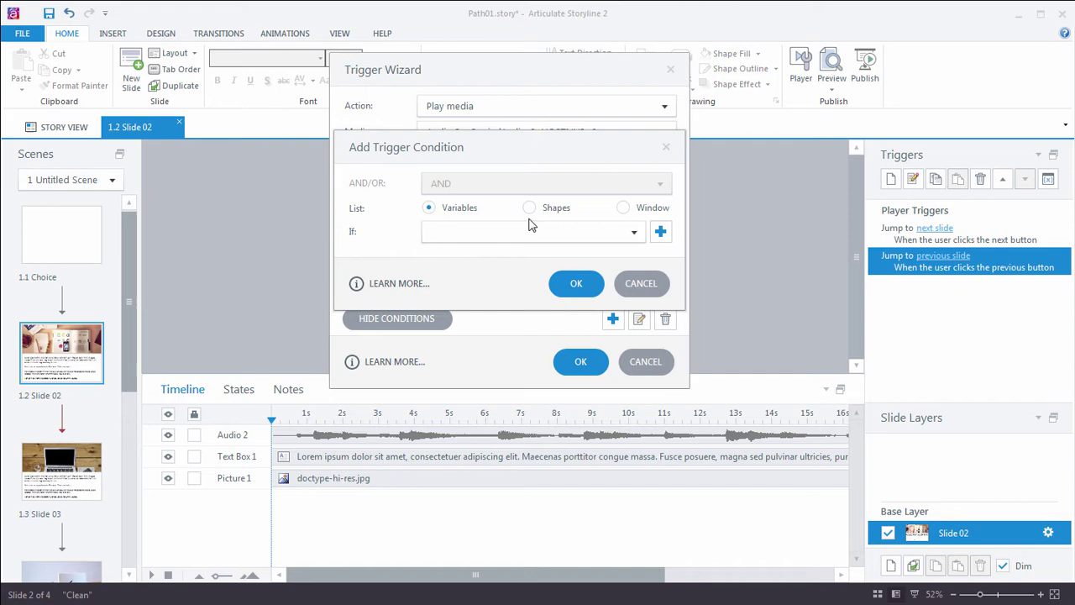
click(632, 232)
click(470, 250)
click(472, 261)
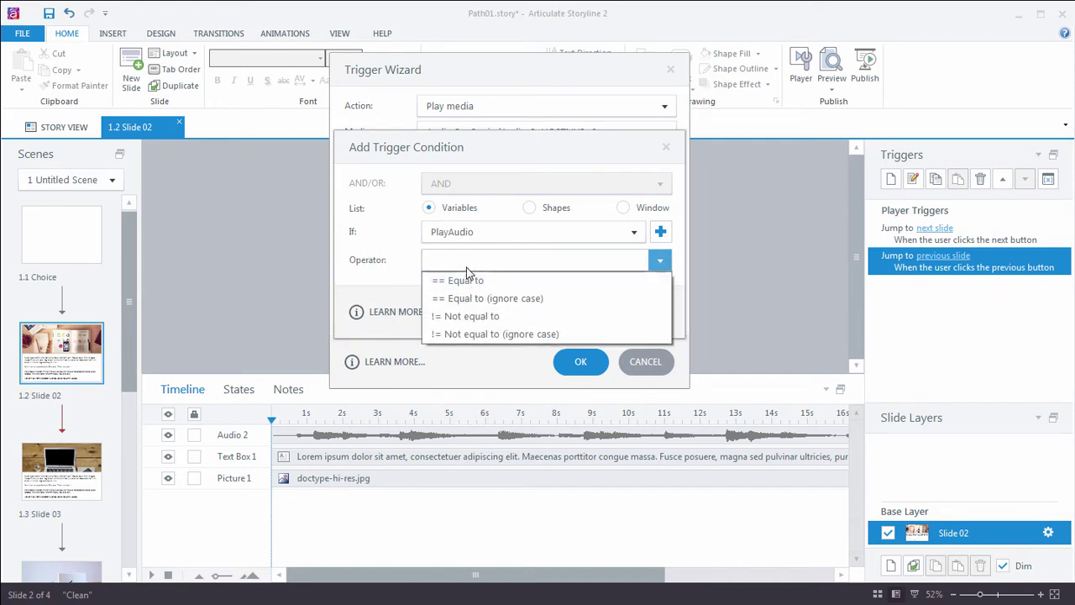
click(464, 279)
click(461, 317)
click(456, 342)
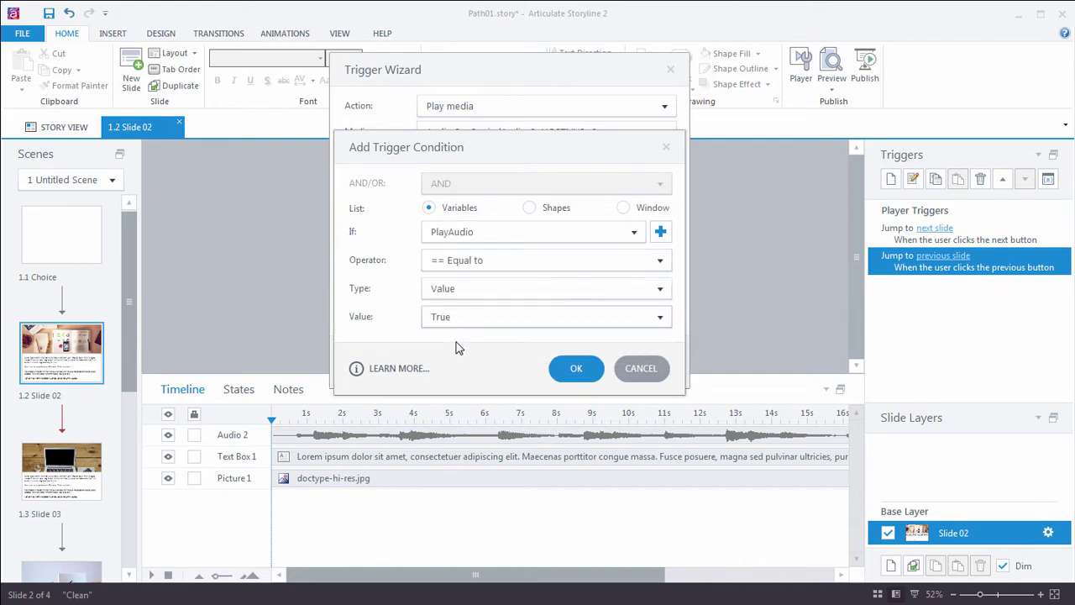
click(580, 368)
click(581, 363)
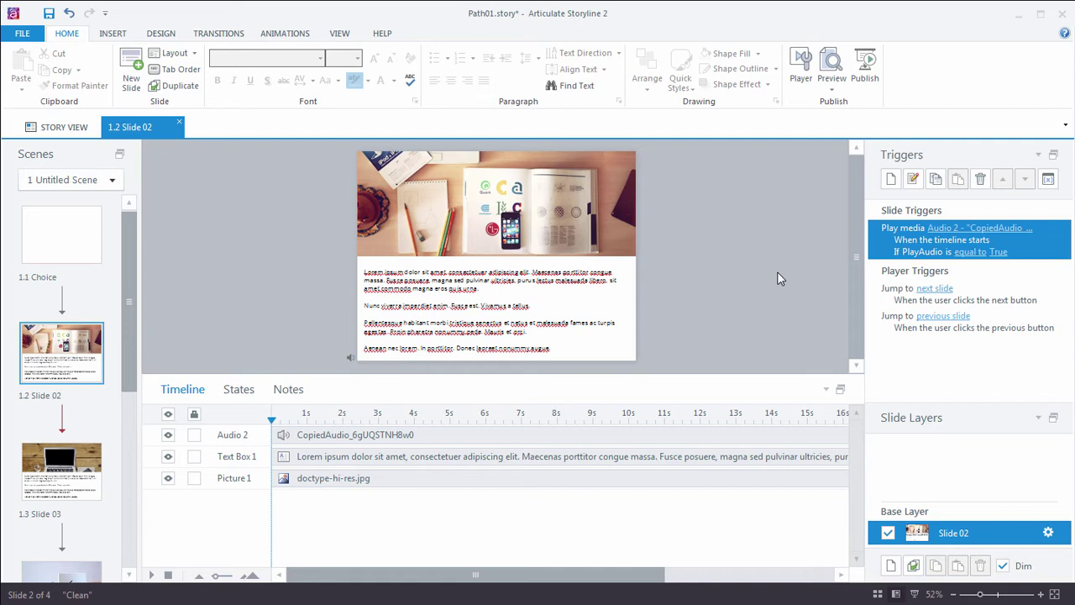
Step: On the Choice slide, draw a square button and duplicate it to the right
click(65, 268)
click(113, 33)
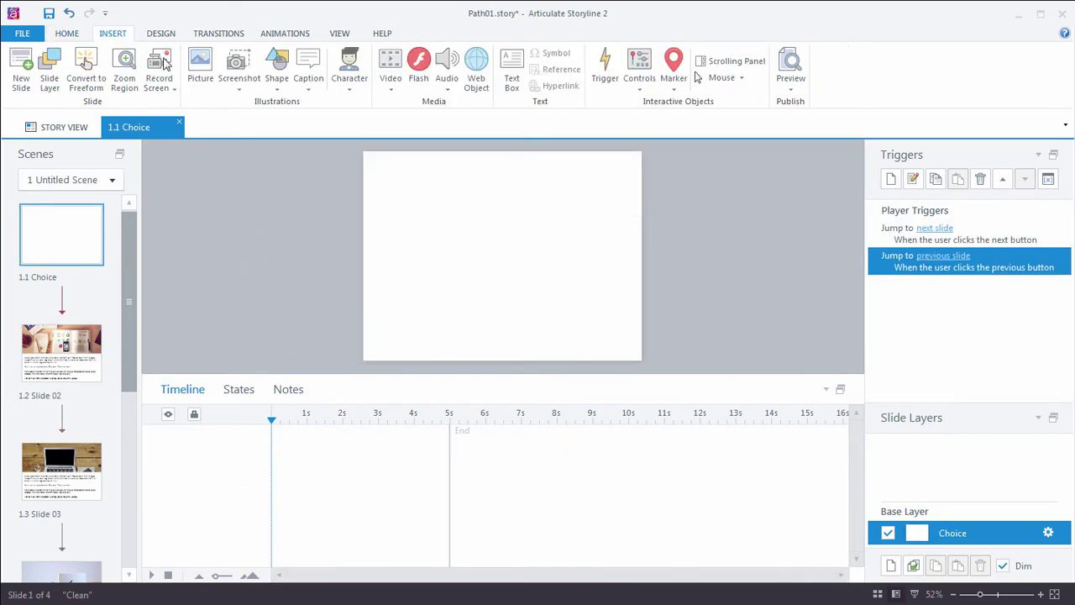
click(639, 74)
click(700, 131)
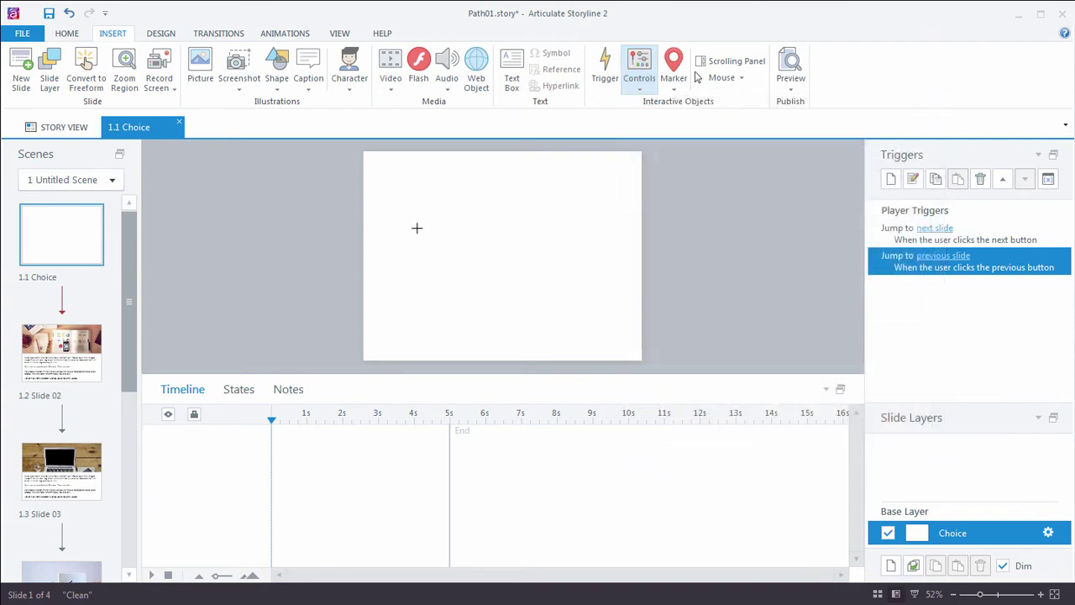
drag(395, 228, 484, 306)
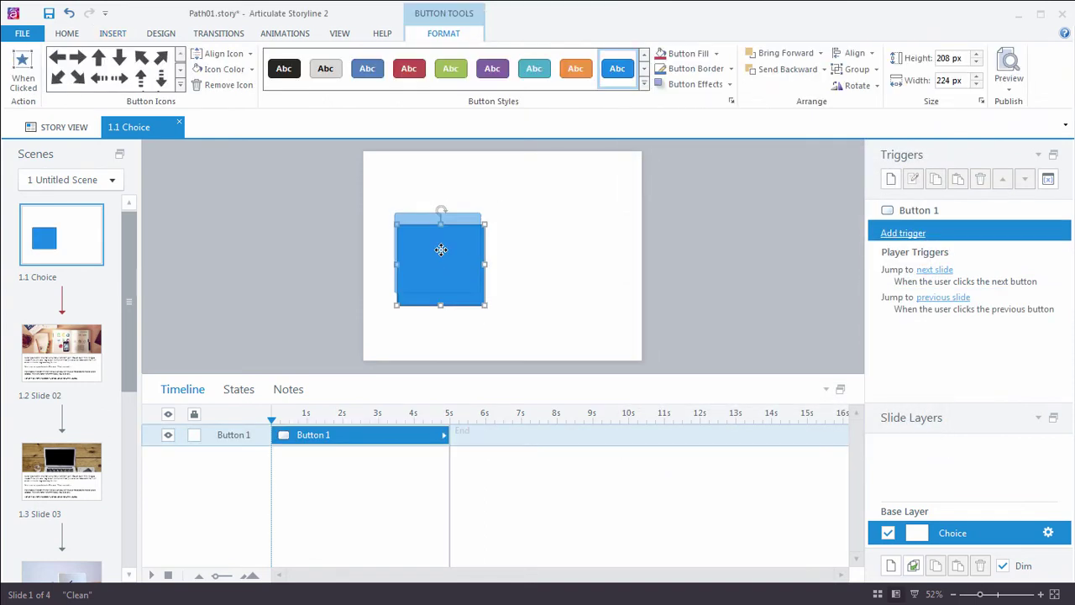
key(ctrl+d)
drag(435, 257, 551, 248)
Step: Make both buttons black and enlarge the muted speaker icon on Button 1
click(284, 68)
click(446, 259)
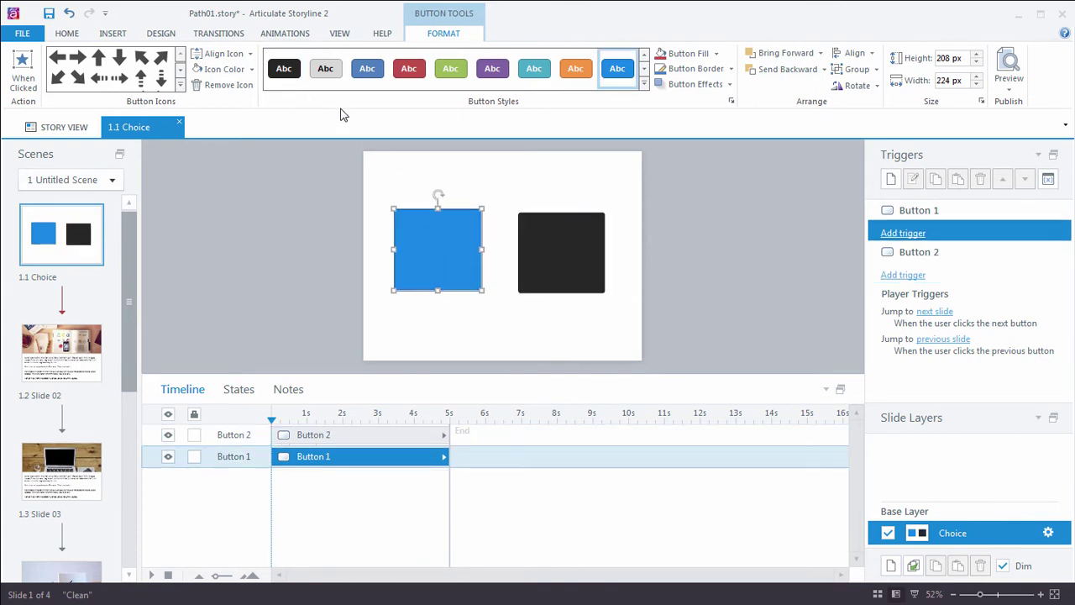
click(286, 69)
drag(434, 244, 435, 247)
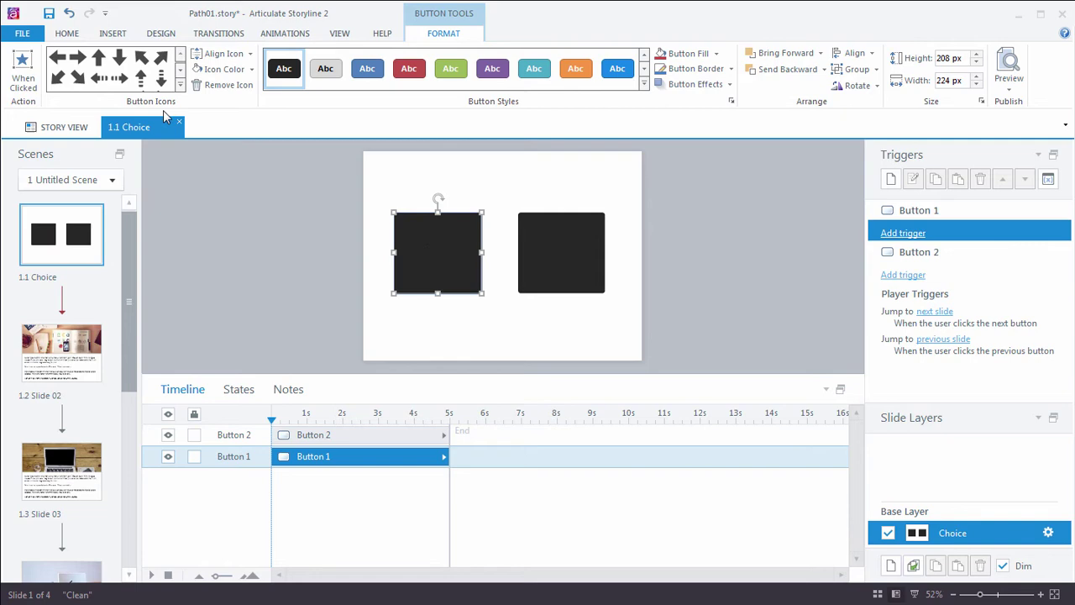
click(180, 85)
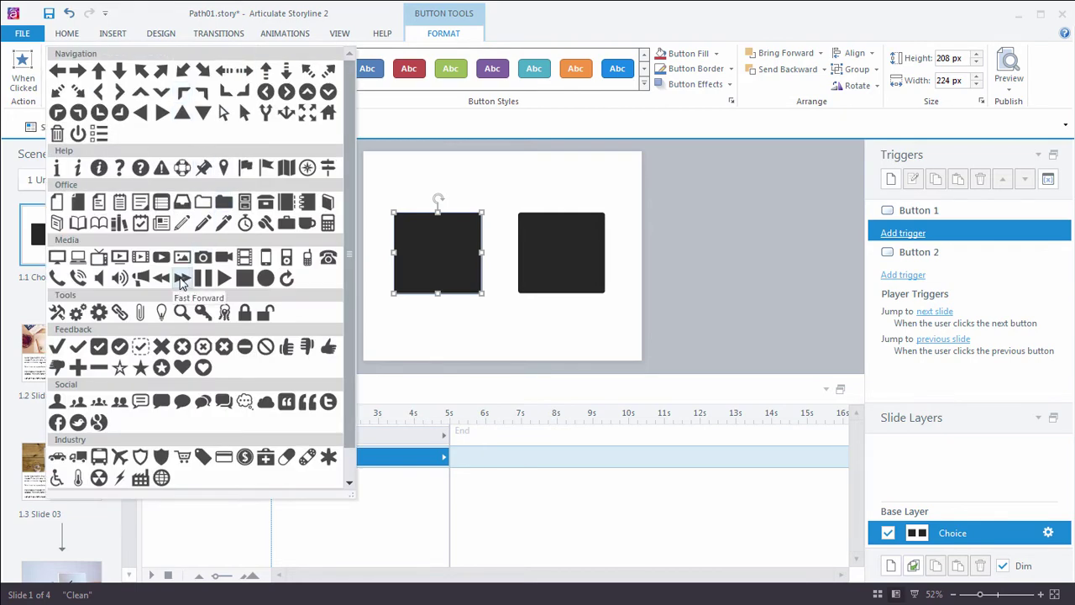
key(Escape)
click(440, 262)
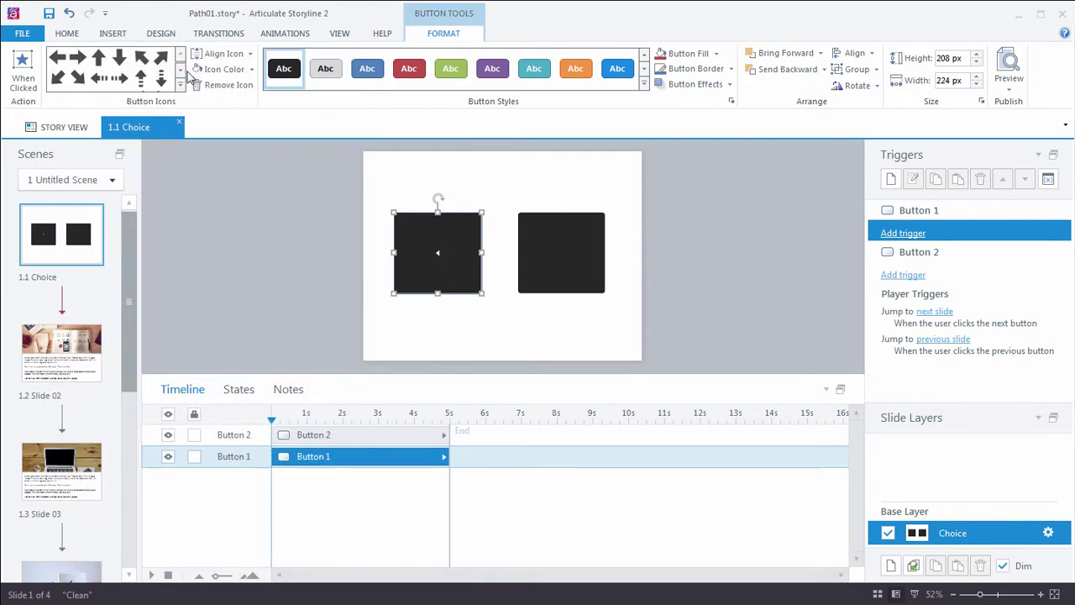
click(68, 35)
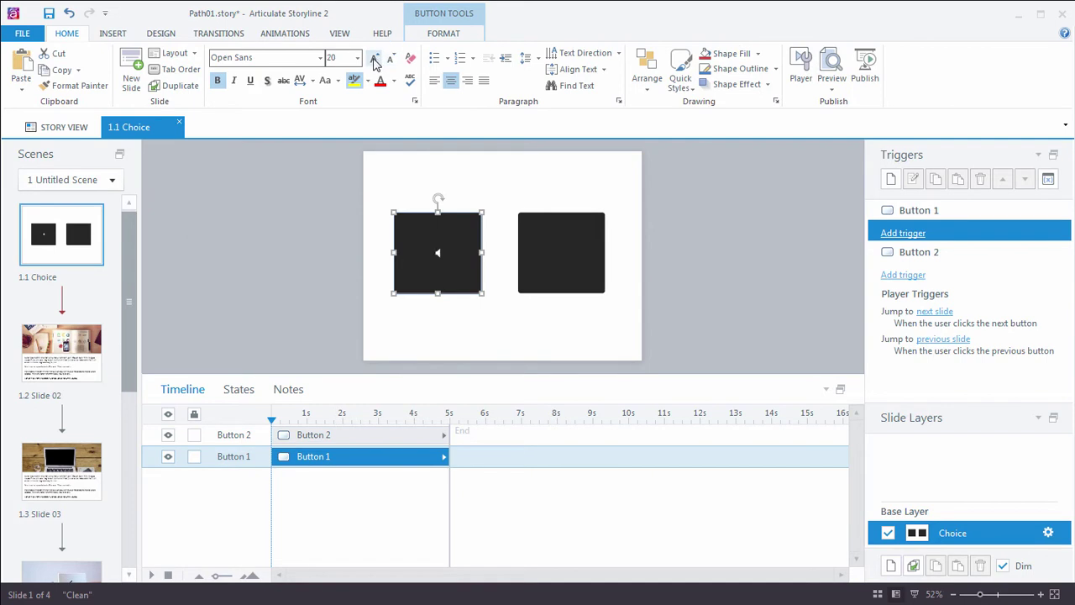
click(376, 64)
Step: Give Button 2 the sound-on speaker icon and enlarge it with five Grow Font steps
click(559, 248)
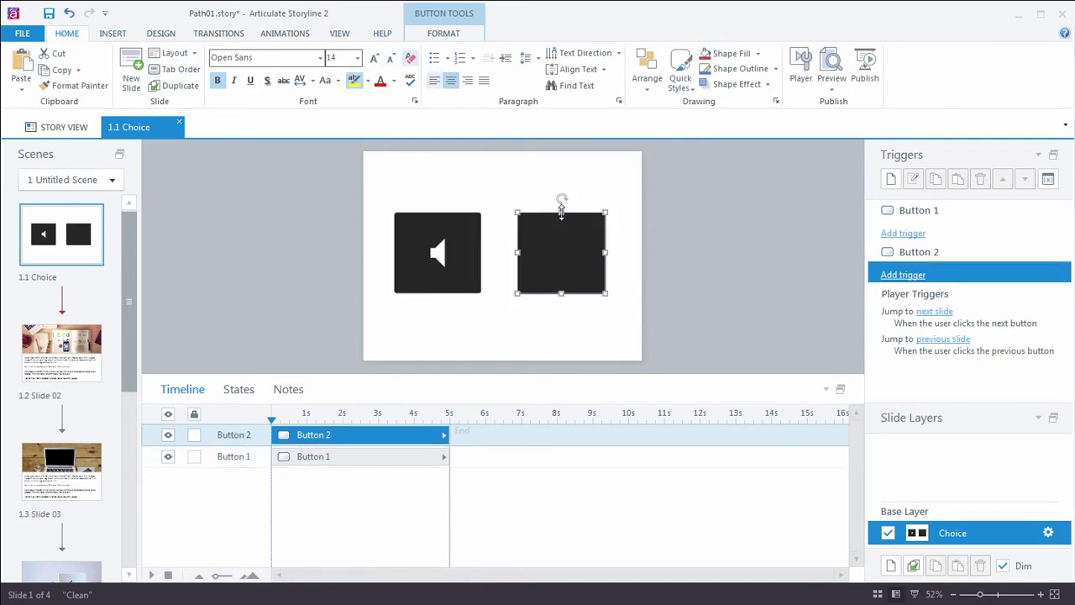
click(444, 33)
click(180, 85)
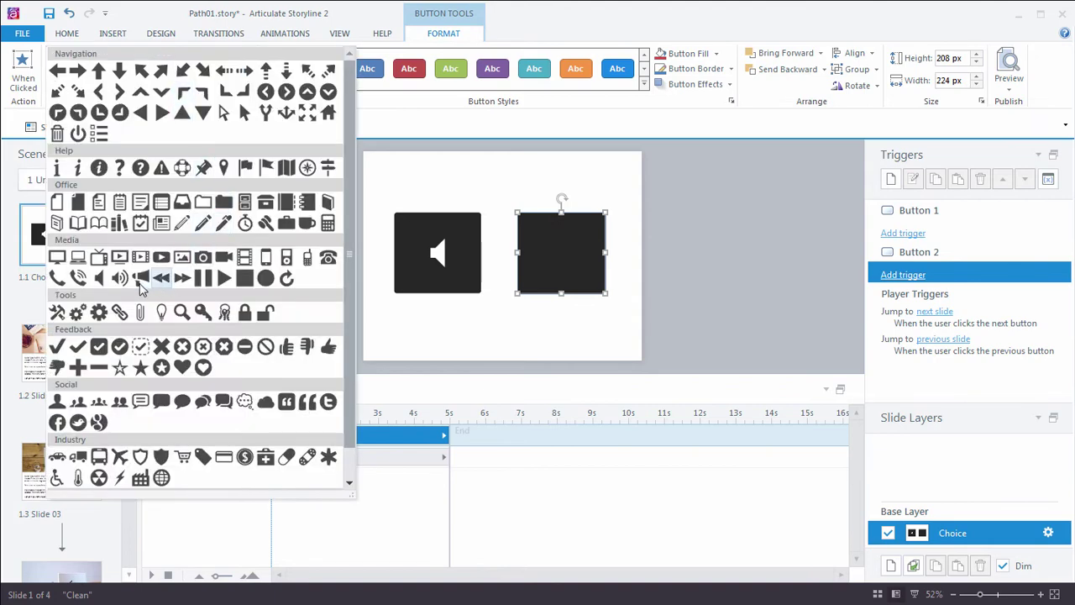
click(124, 281)
click(67, 32)
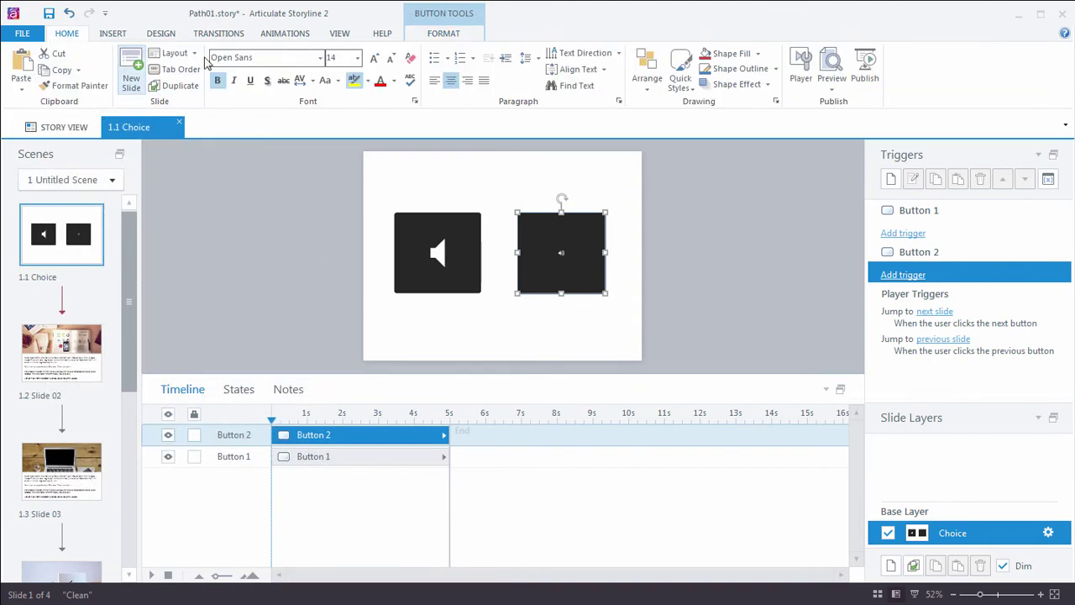
click(376, 59)
click(375, 58)
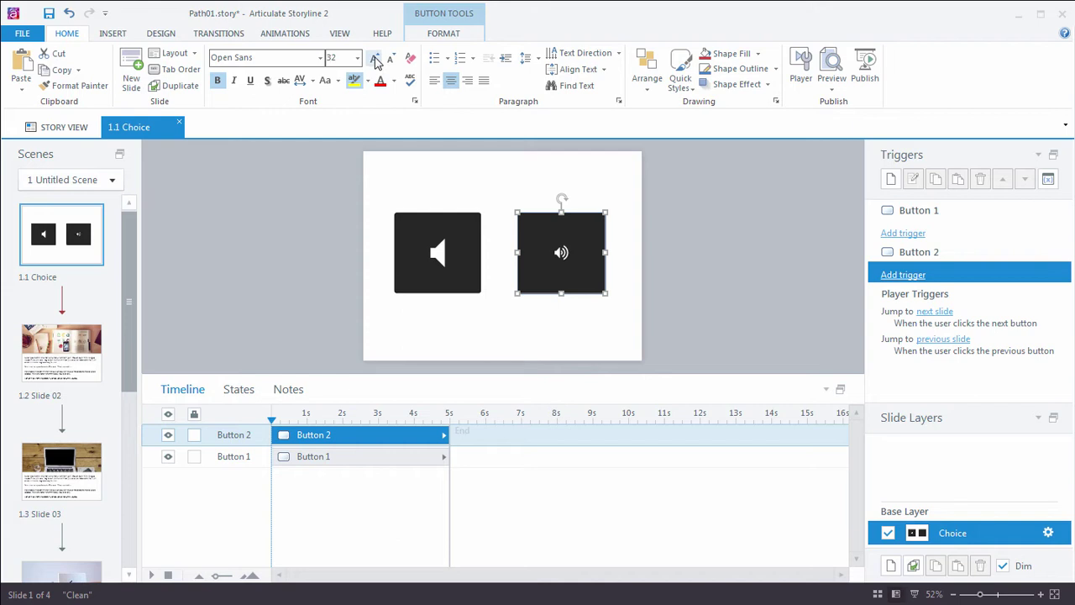
click(375, 58)
click(375, 59)
click(376, 58)
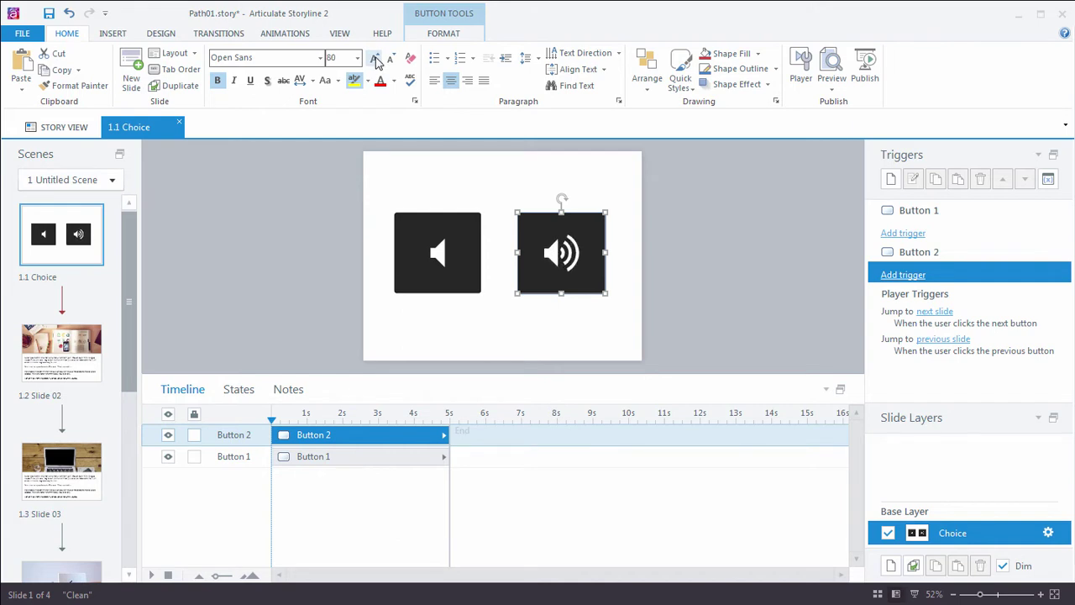
click(233, 209)
click(423, 227)
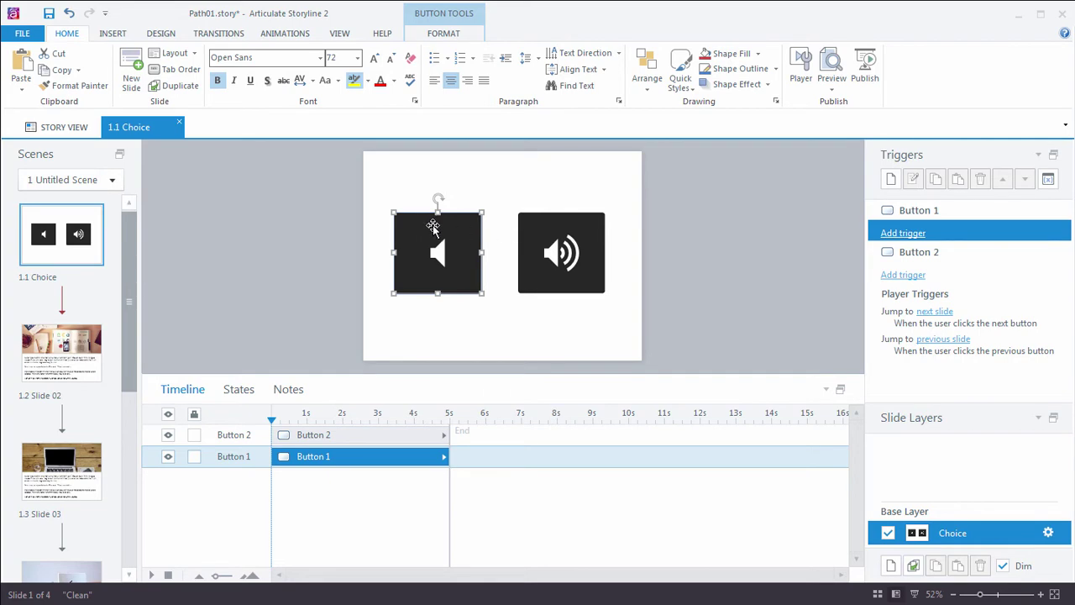
Step: Add a Button 1 trigger that adjusts PlayAudio to the value False
click(899, 234)
drag(552, 219, 544, 69)
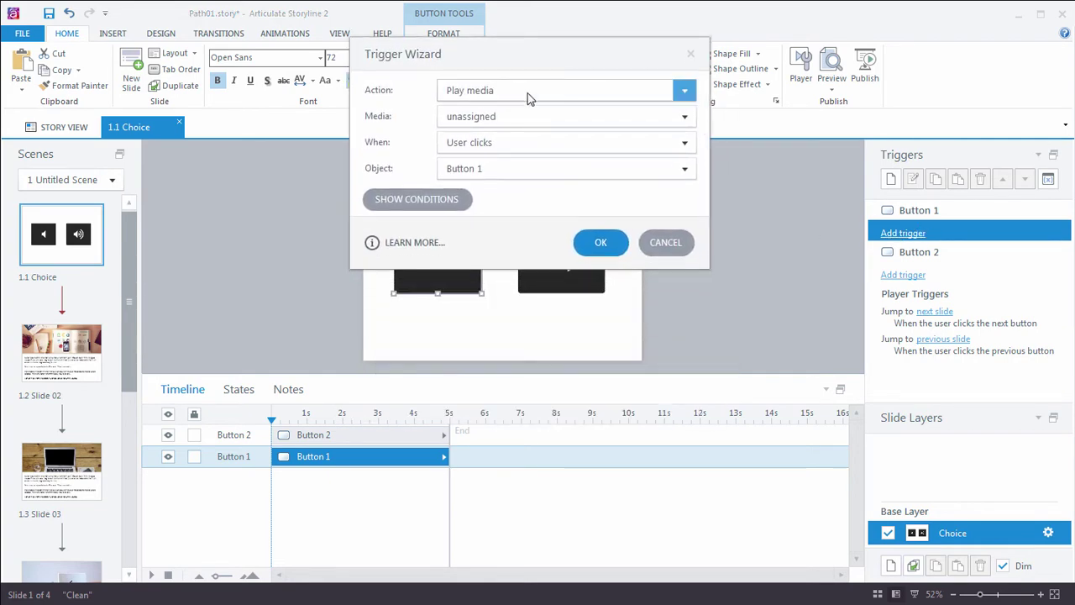
click(529, 99)
click(496, 415)
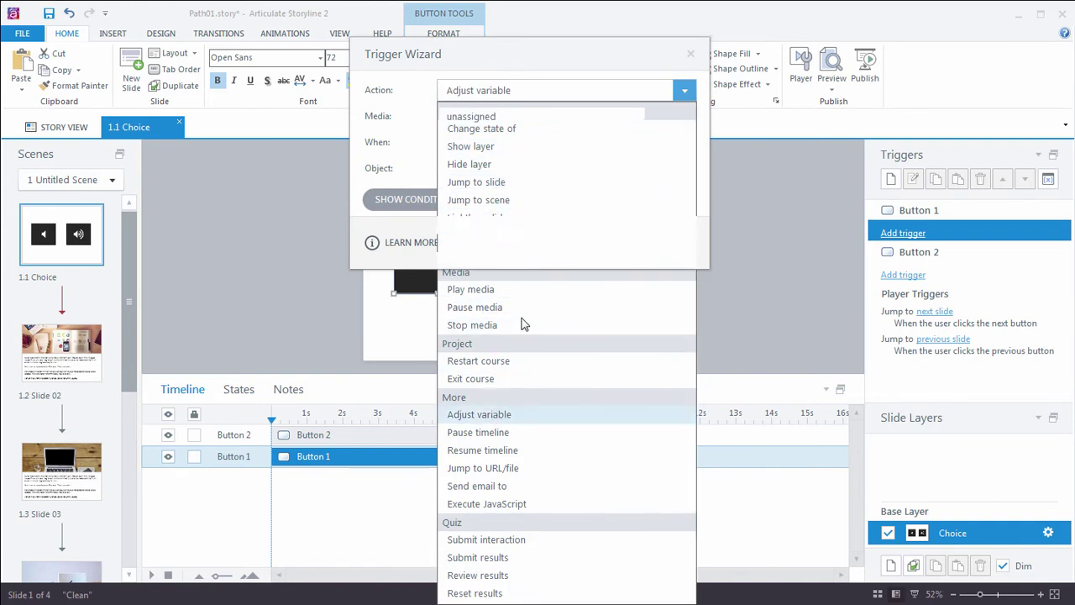
click(481, 117)
click(480, 151)
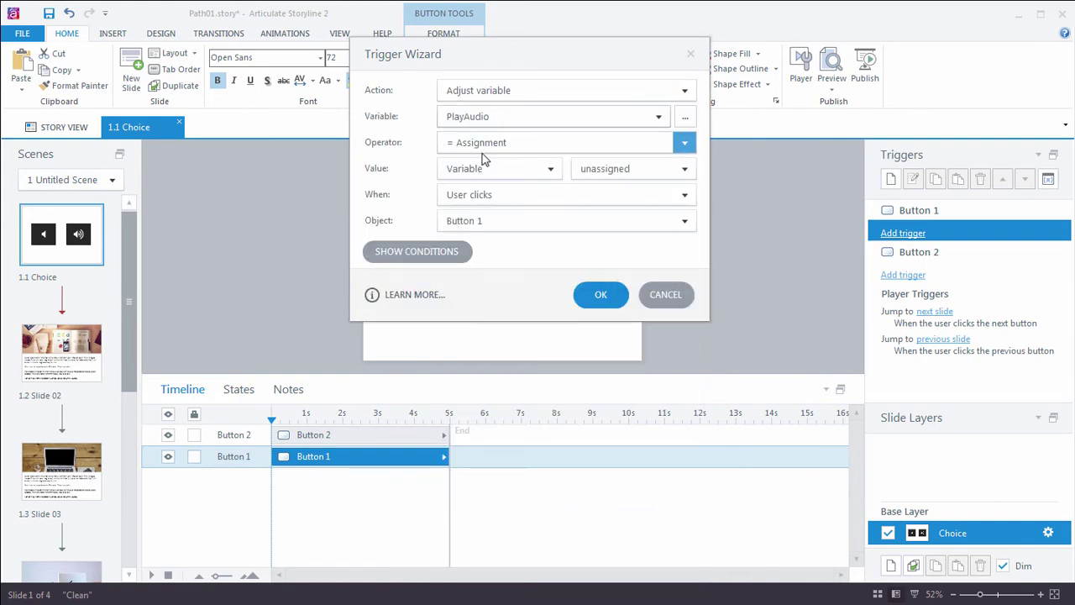
click(493, 170)
click(493, 190)
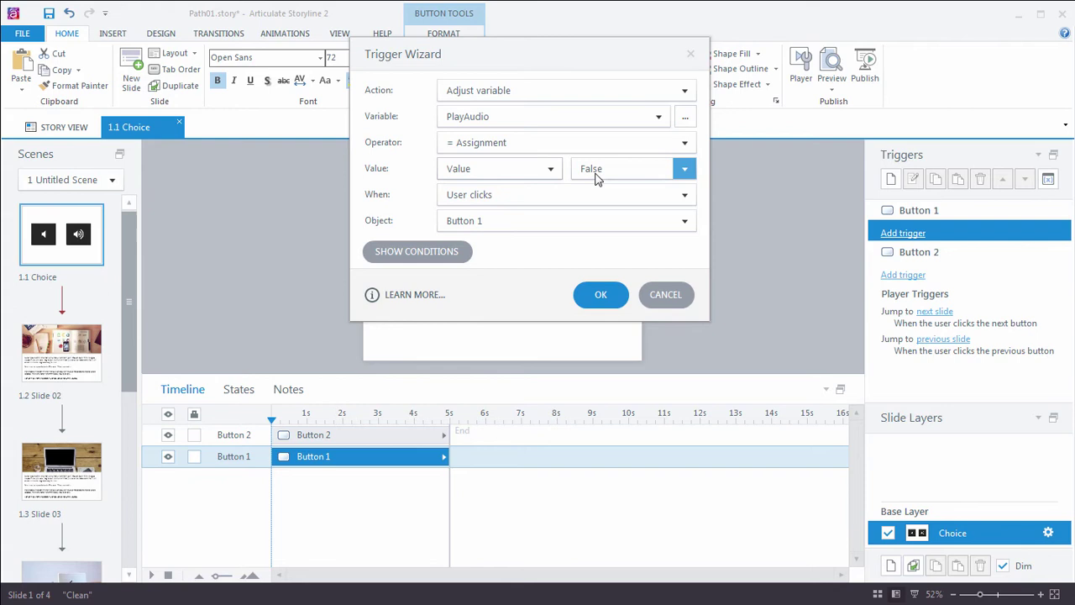
click(600, 296)
Step: Add a Button 2 trigger that adjusts PlayAudio to the value True
click(571, 232)
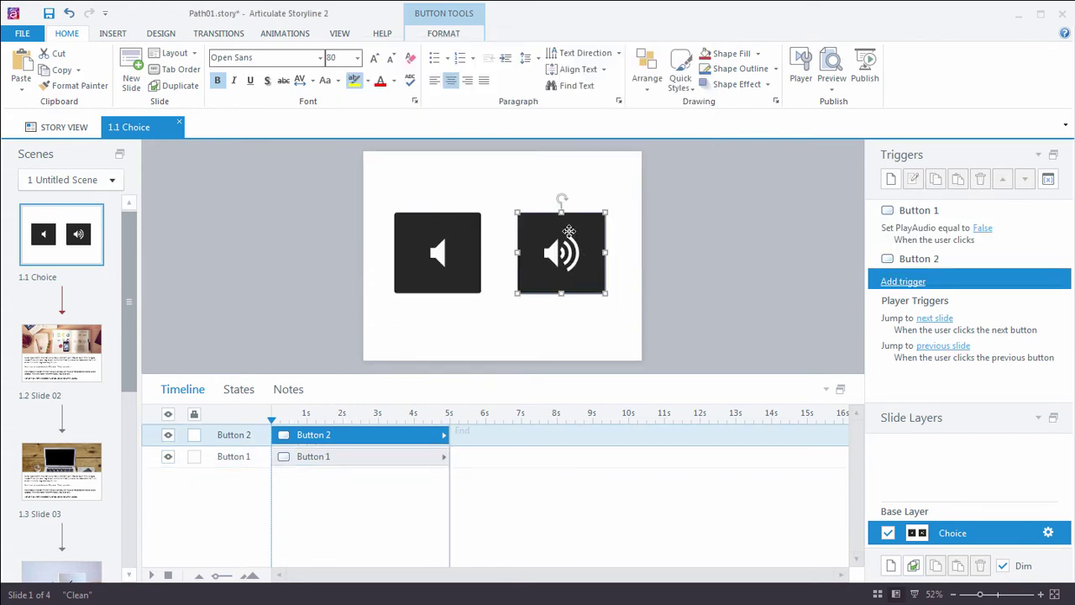
click(899, 287)
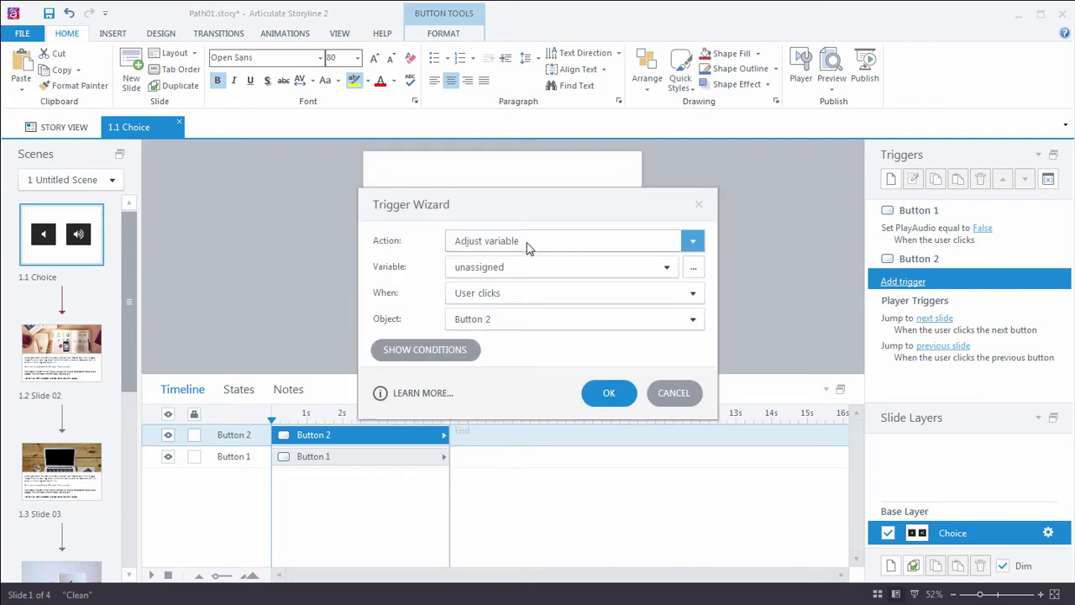
click(513, 181)
click(512, 217)
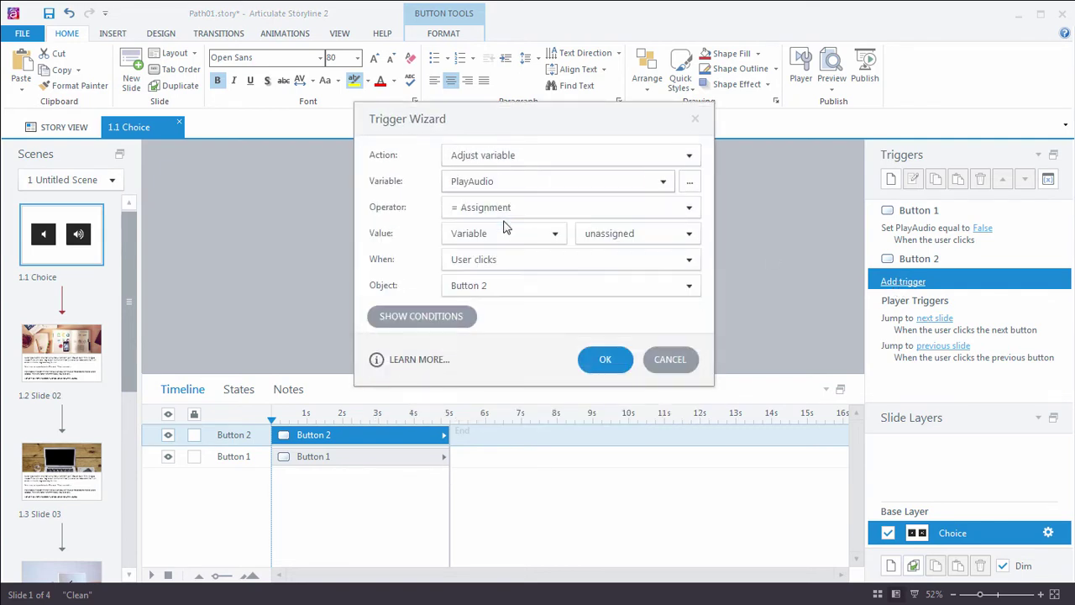
click(492, 240)
click(488, 250)
click(588, 237)
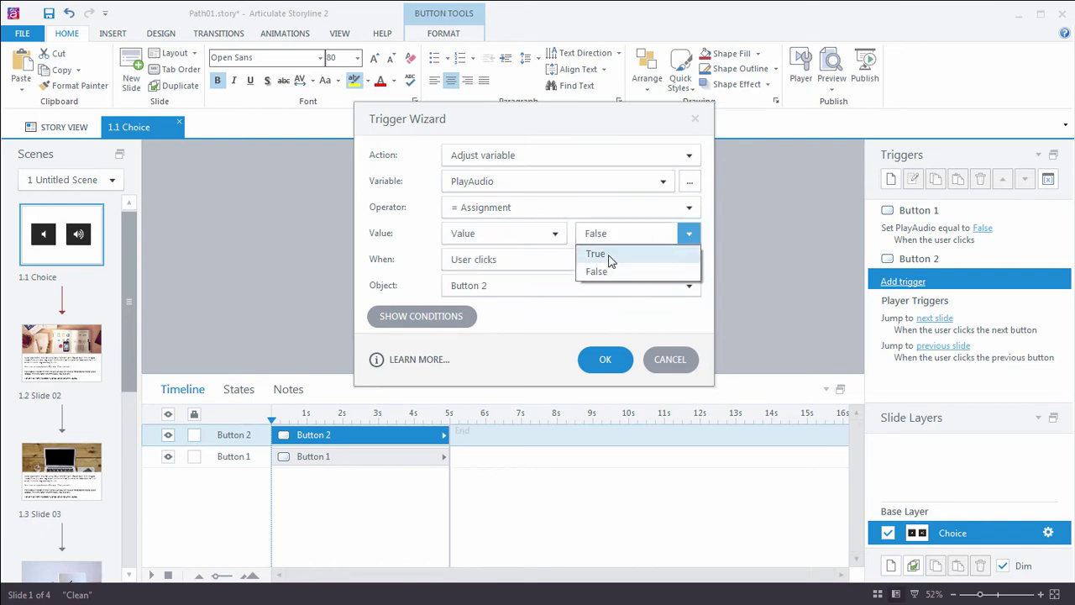
click(605, 252)
click(605, 359)
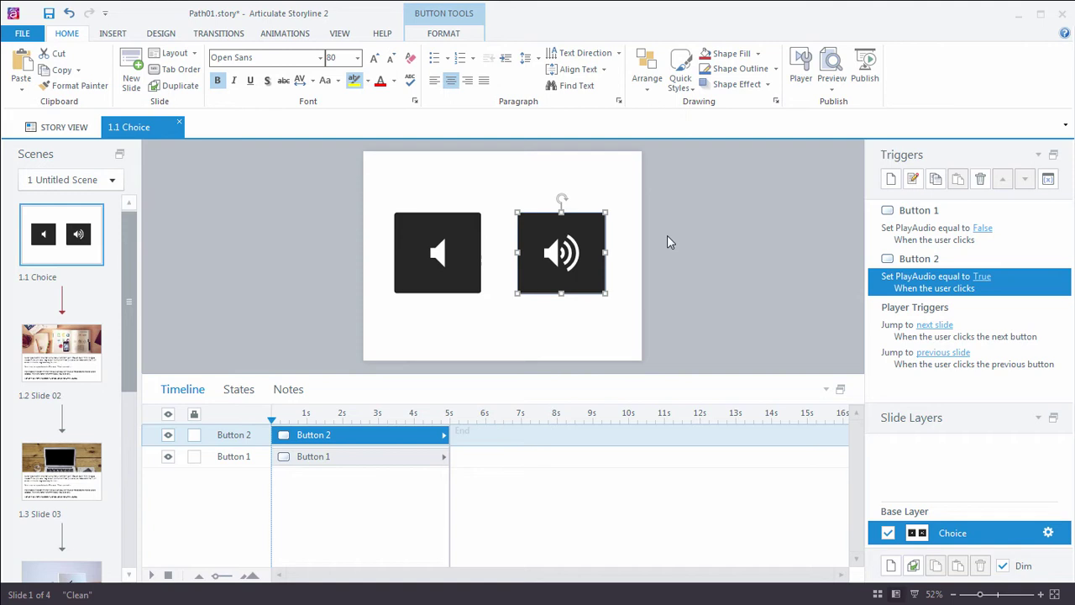
Step: Open slide 1.2 Slide 02 to review its PlayAudio-conditioned Play media trigger
click(444, 228)
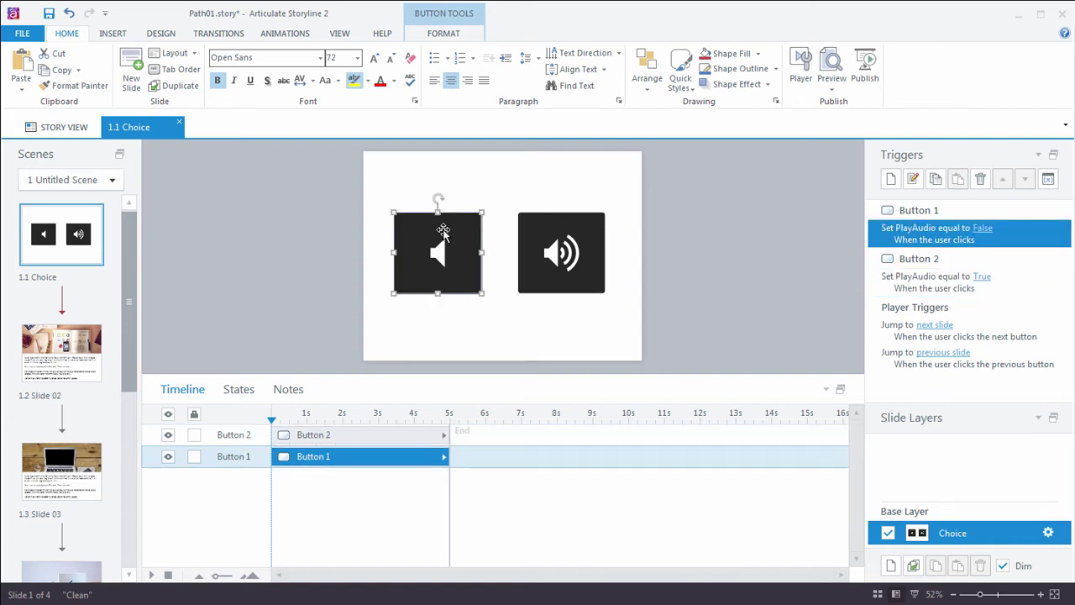
click(82, 346)
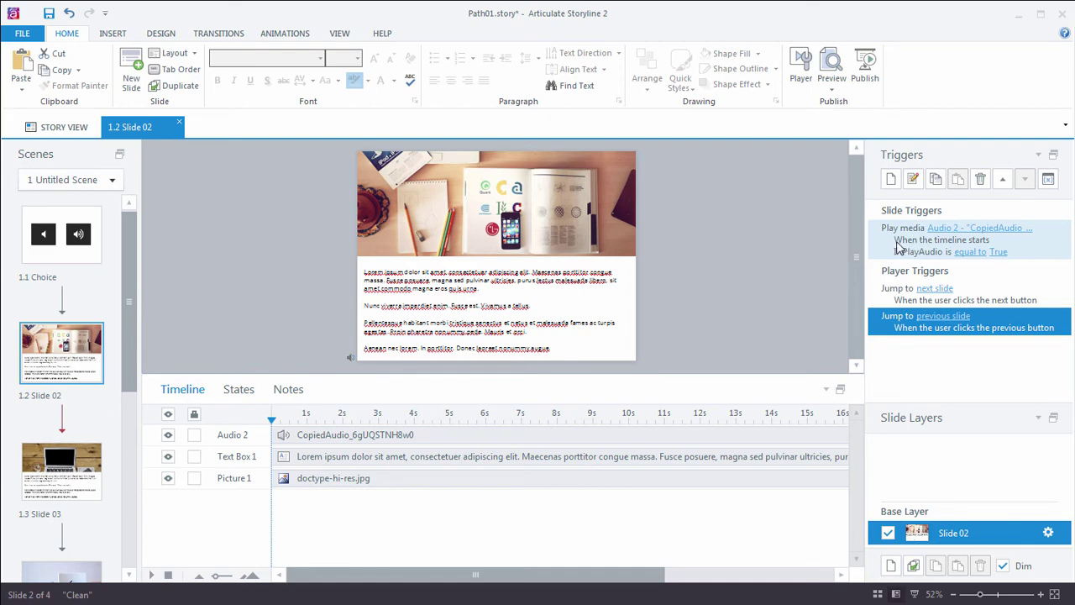
Step: Copy the conditional Play media trigger from Slide 02
click(82, 467)
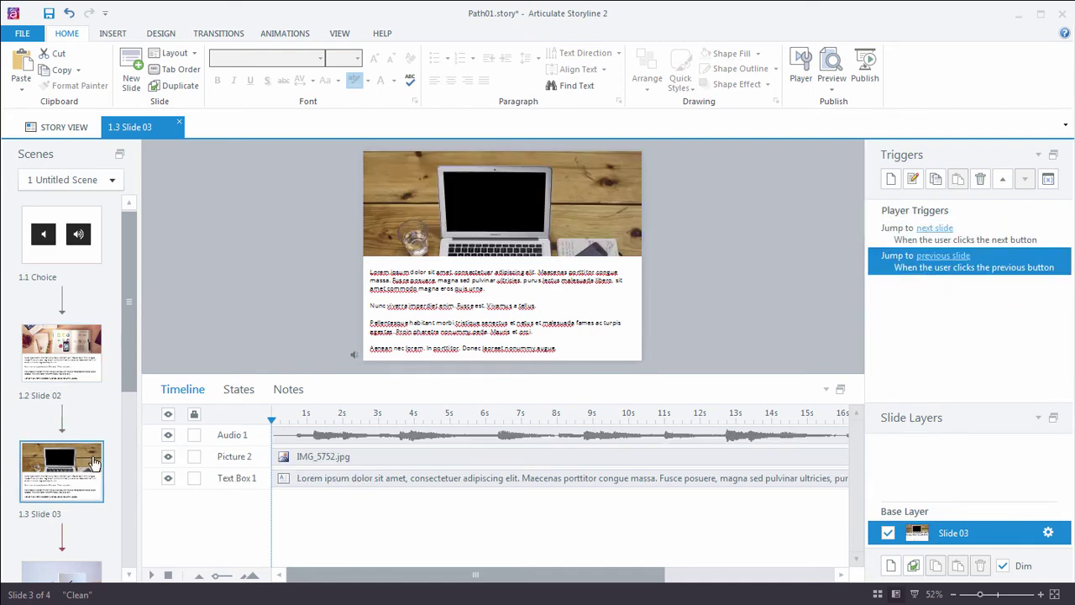
click(59, 363)
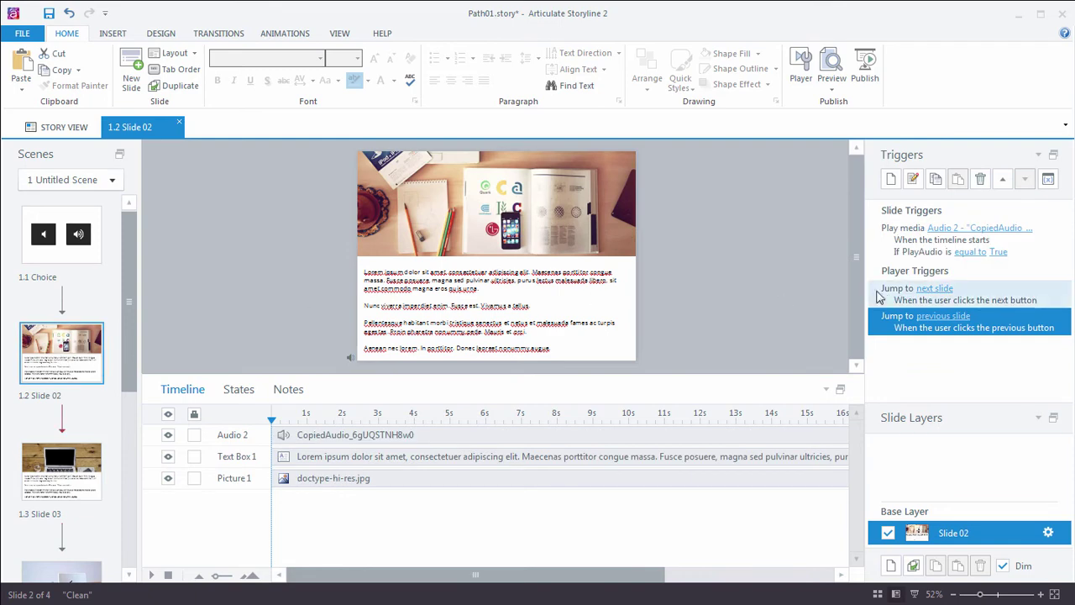
click(899, 240)
click(935, 179)
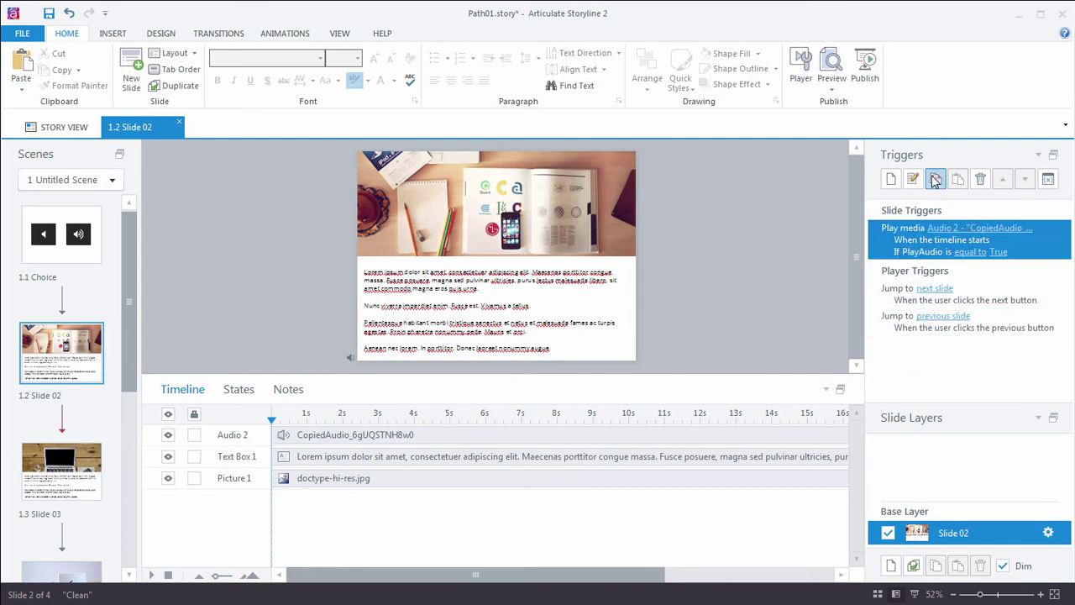
Step: Paste the trigger into Slide 03 and change its media to Audio 1
click(75, 471)
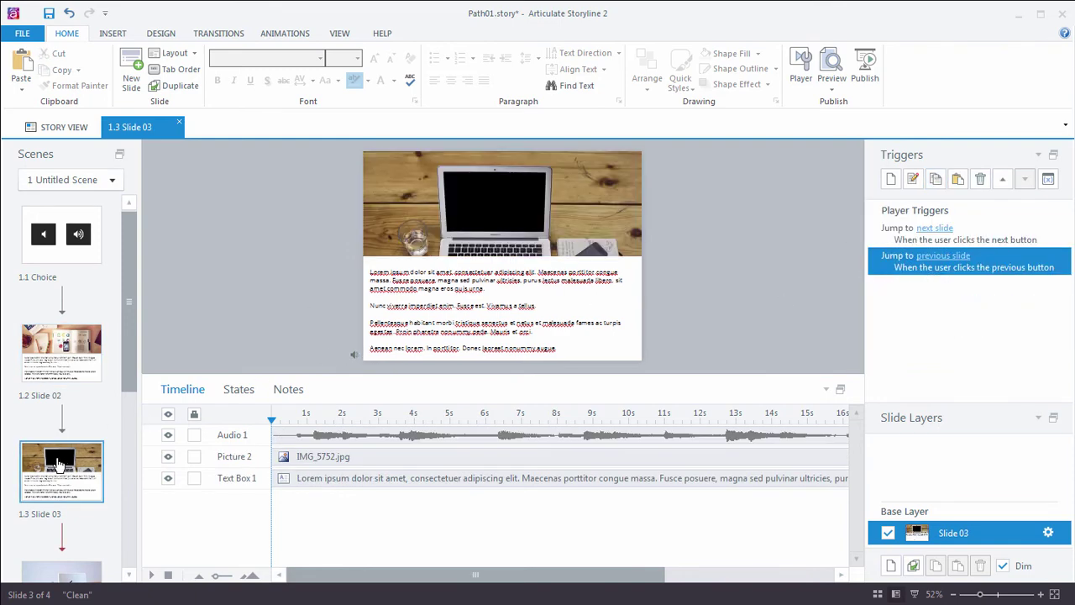
click(957, 179)
click(947, 233)
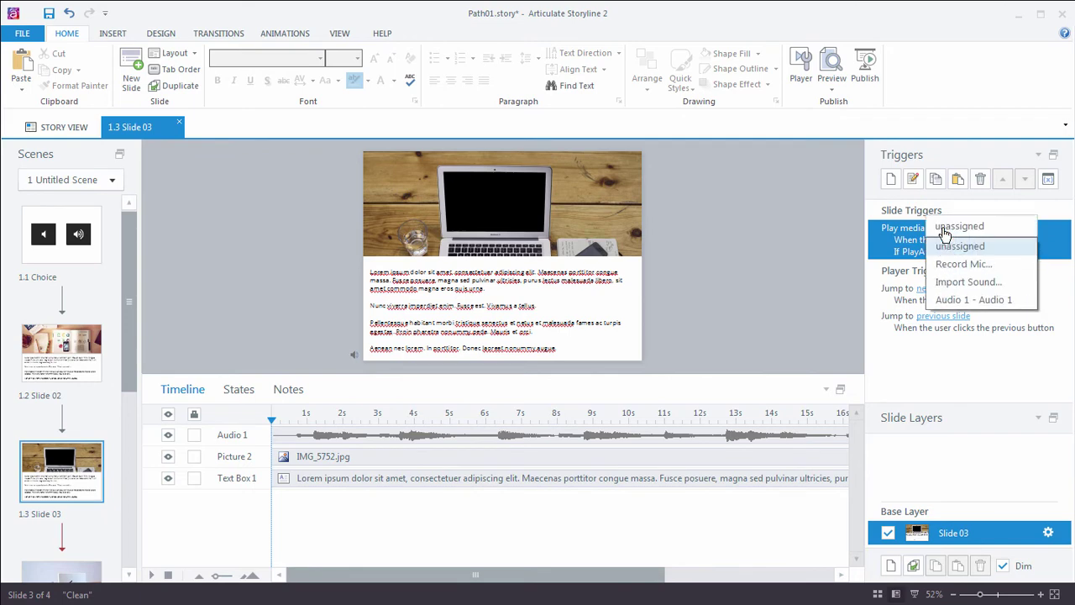
click(957, 298)
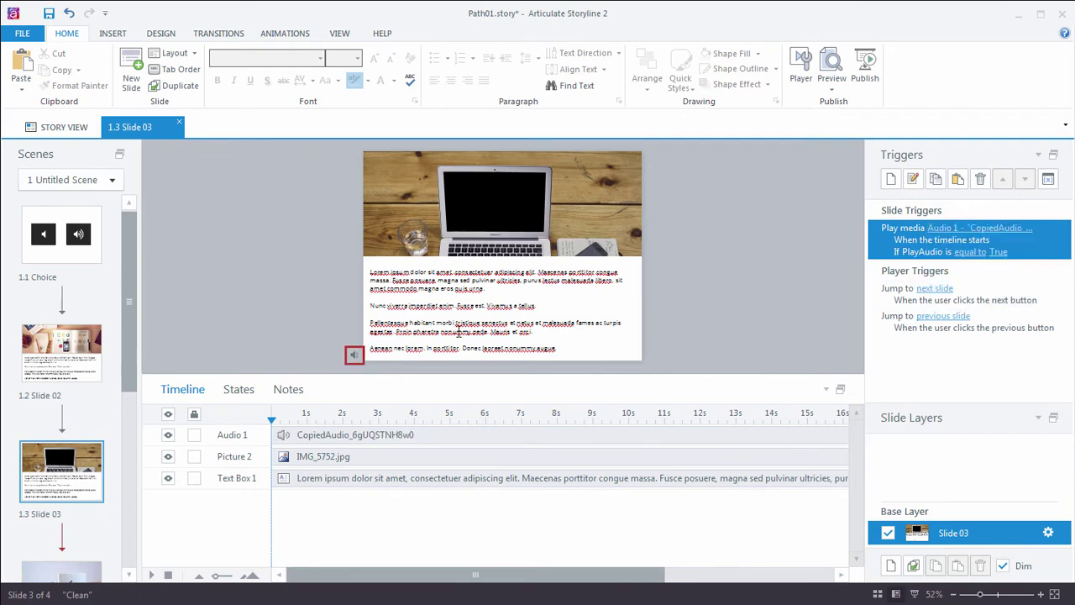
click(58, 259)
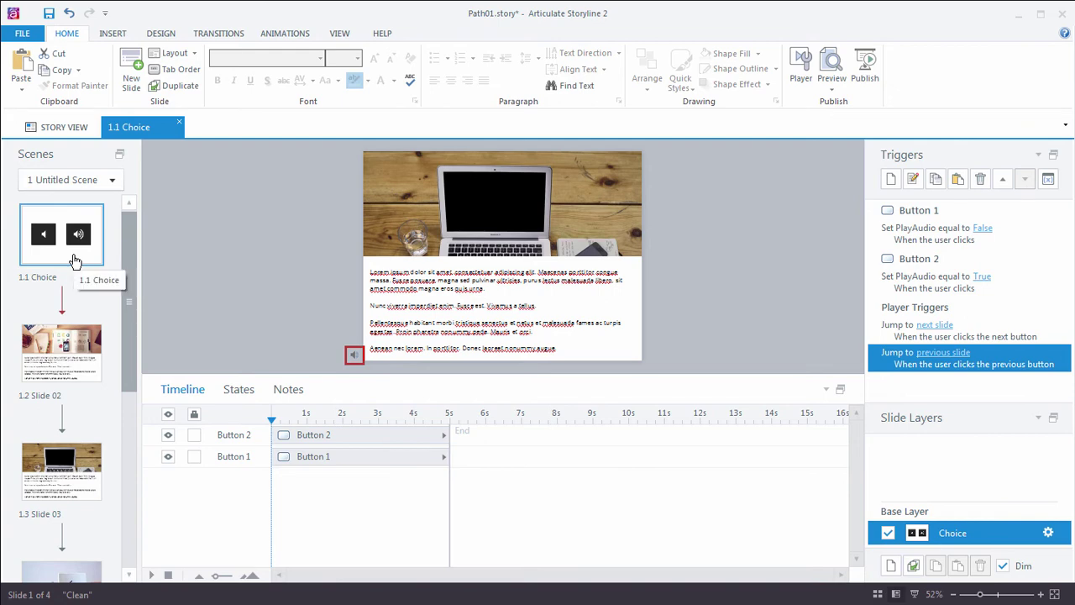
Step: Copy both buttons from the Choice slide and paste them onto the main slide master
click(339, 34)
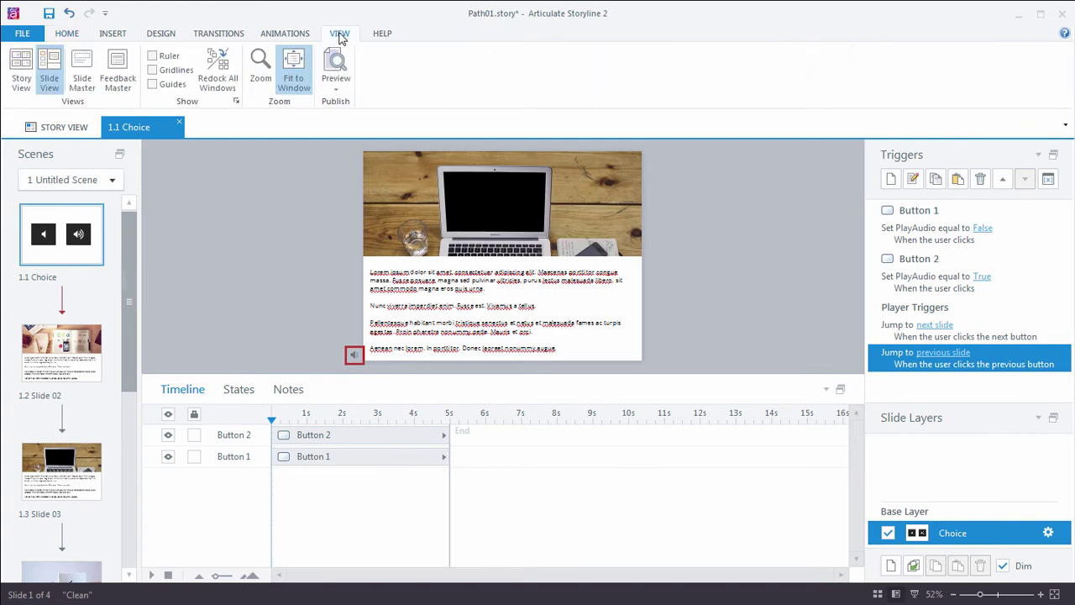
click(82, 71)
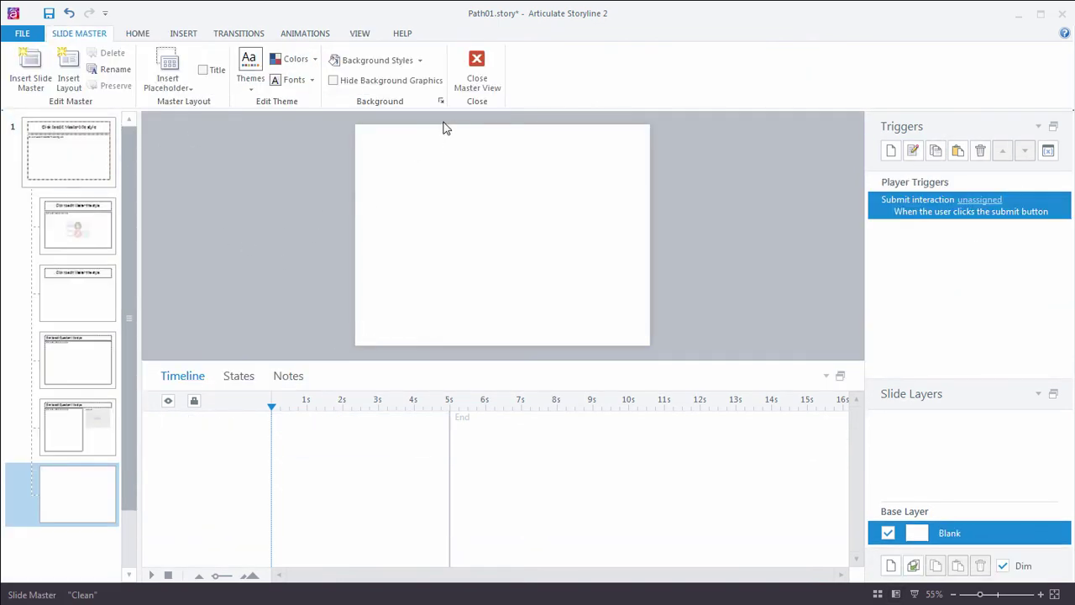
click(486, 84)
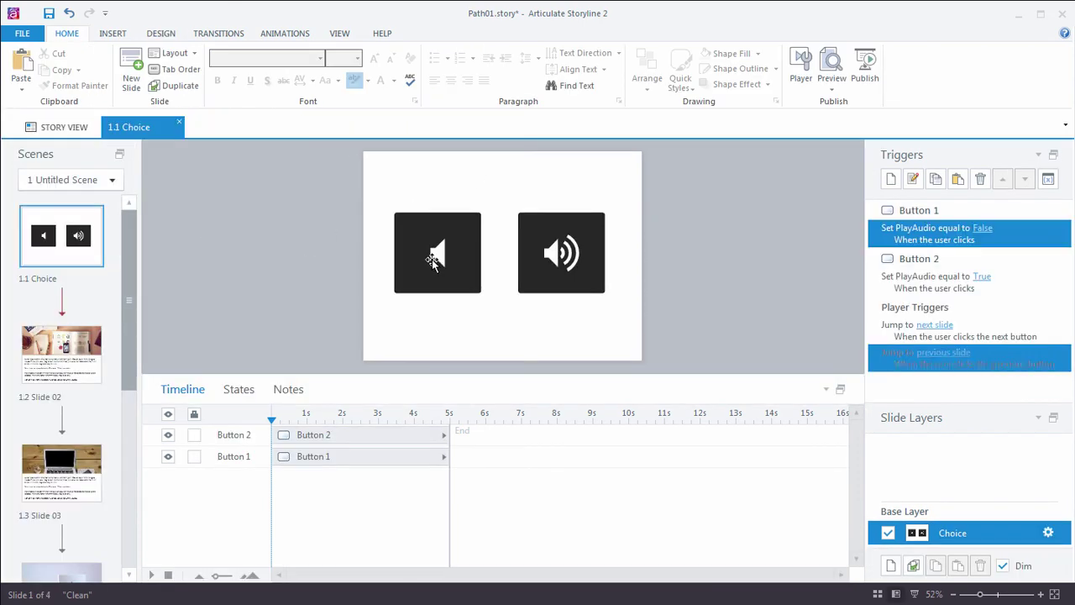
key(ctrl+a)
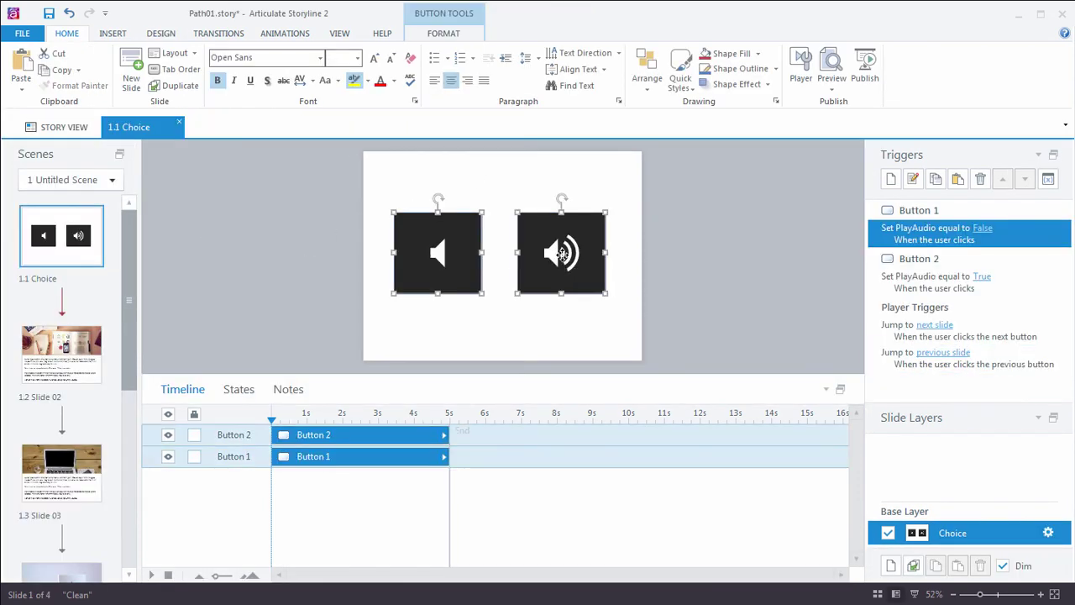
click(339, 32)
click(82, 71)
click(74, 160)
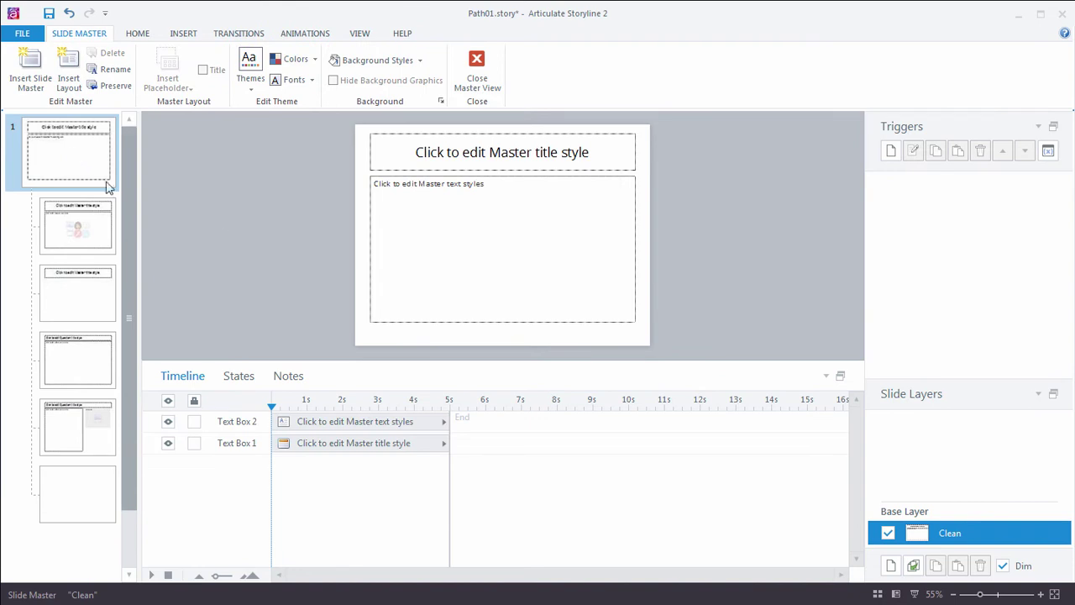
key(ctrl+v)
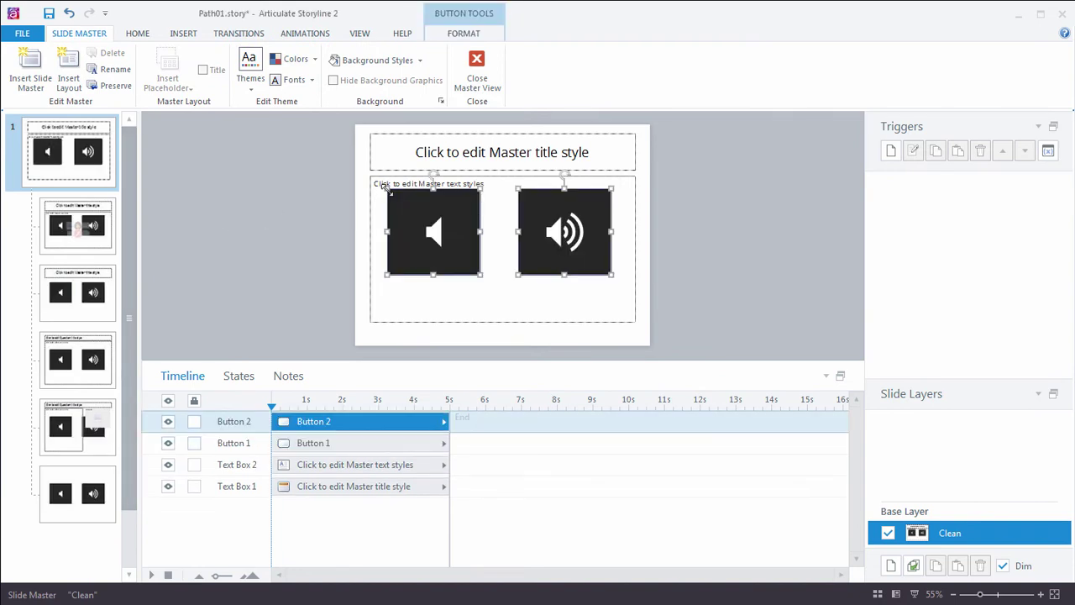
Step: Shrink the pasted buttons into the bottom-right corner and verify their PlayAudio triggers
drag(386, 187, 390, 190)
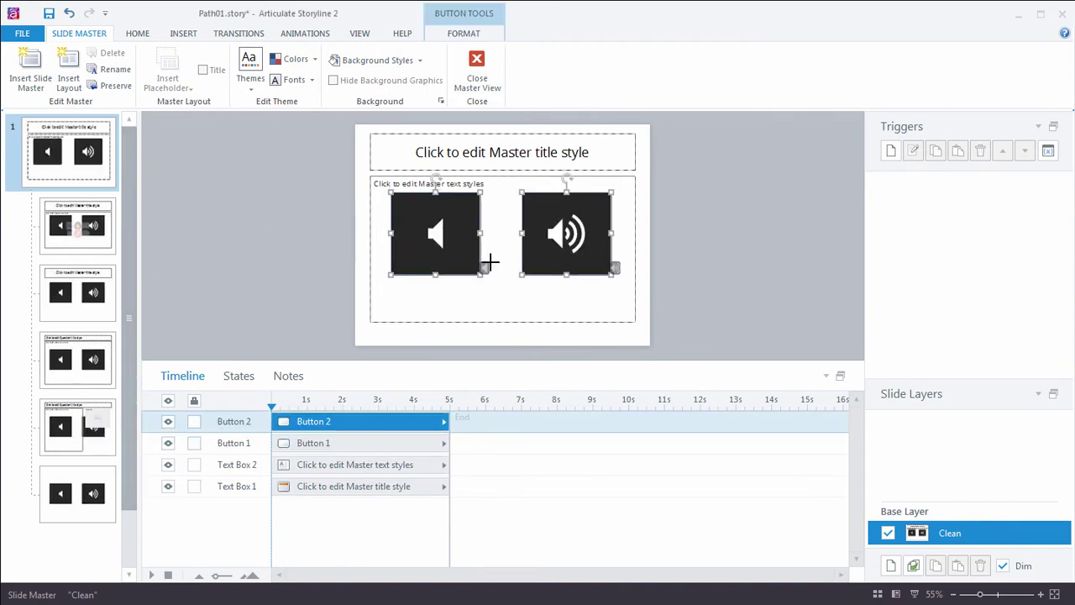
drag(490, 263, 491, 268)
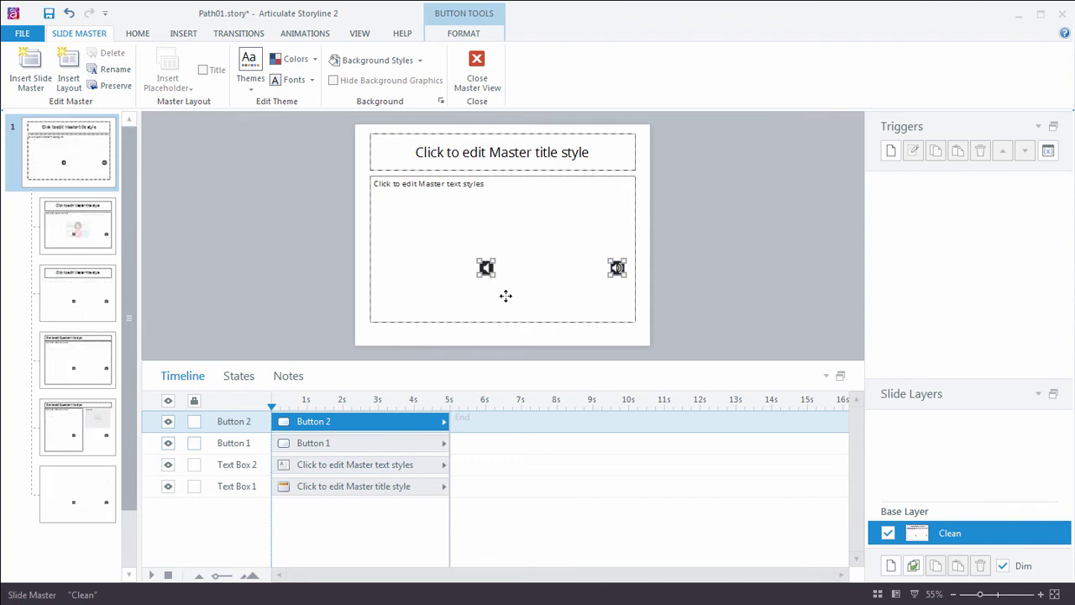
drag(617, 269, 634, 334)
click(723, 303)
click(680, 323)
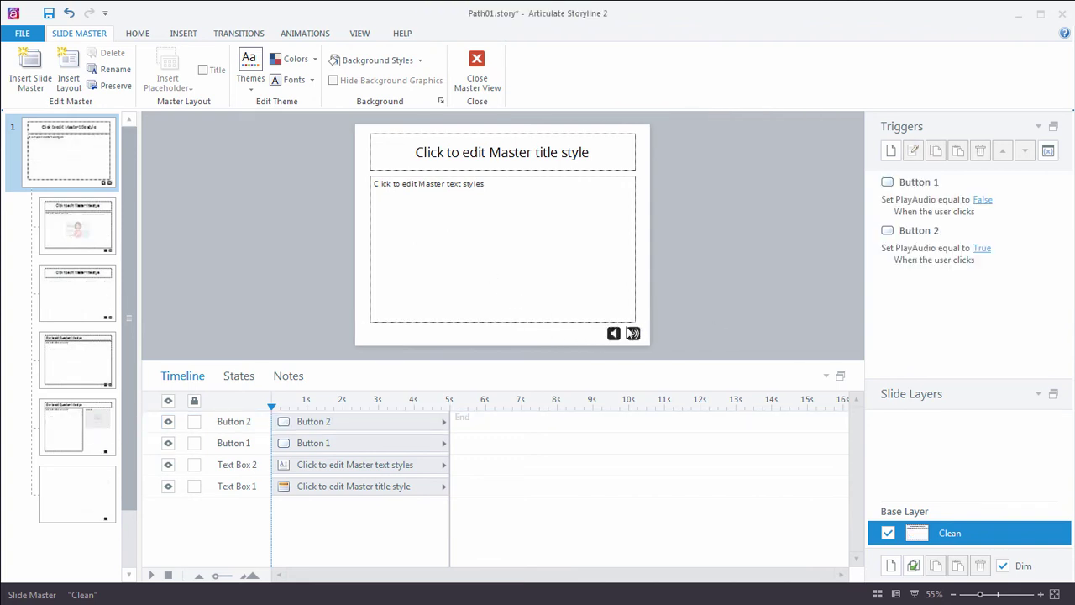
click(611, 324)
click(613, 334)
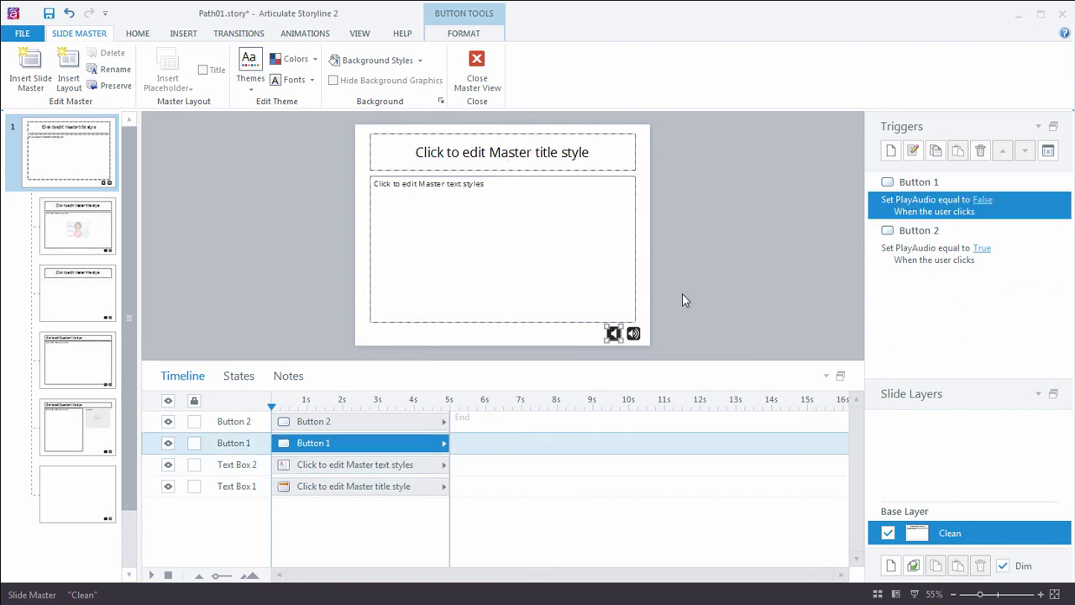
click(922, 256)
click(920, 205)
click(730, 289)
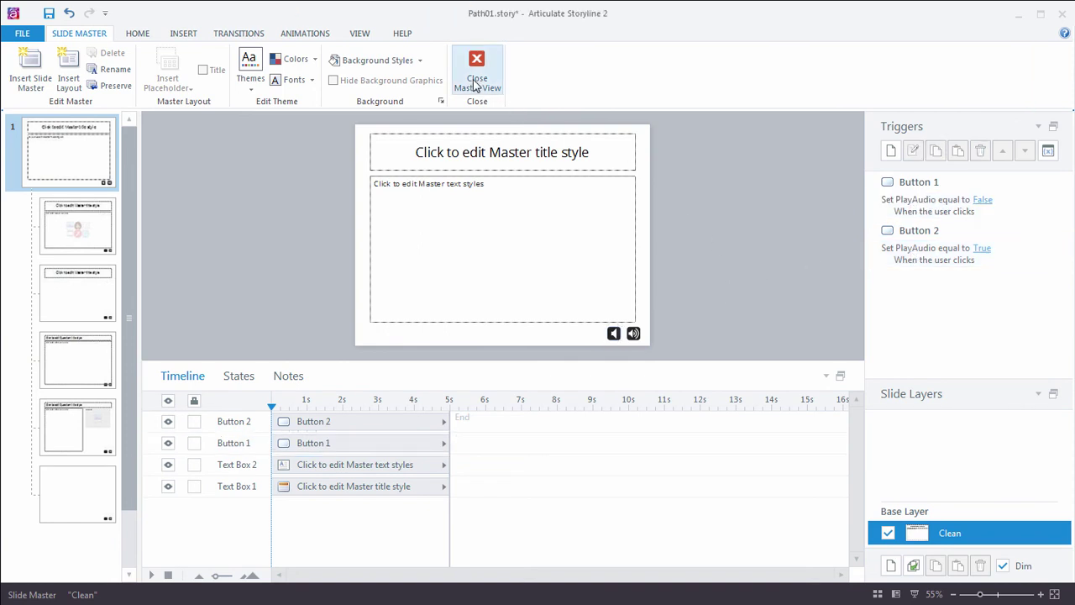
Step: Add a small text box containing the %PlayAudio% reference next to the speaker buttons
click(181, 35)
click(511, 71)
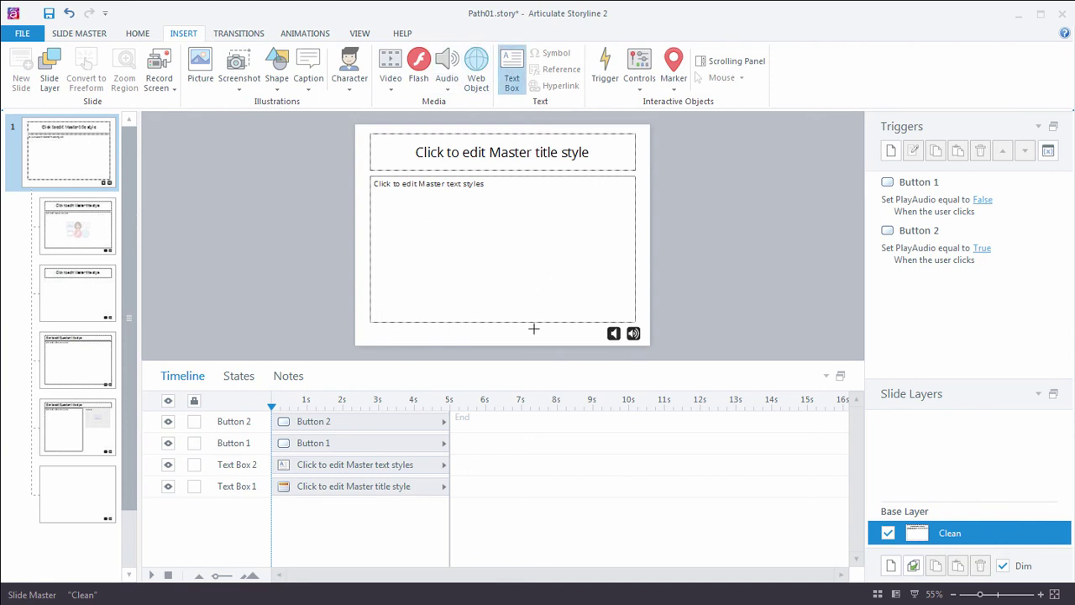
drag(533, 331, 580, 343)
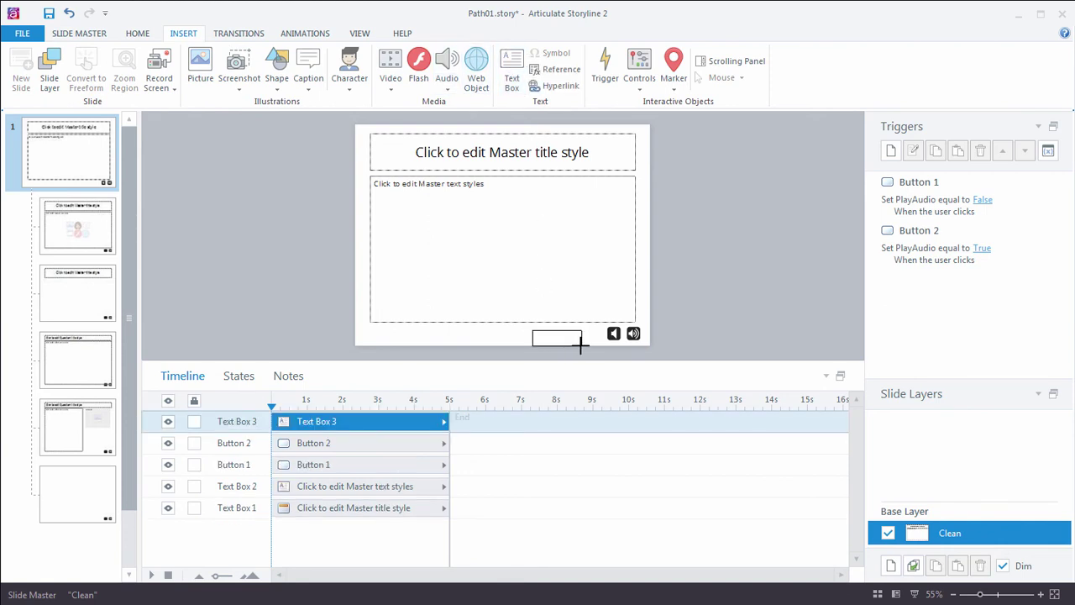
click(138, 34)
click(194, 36)
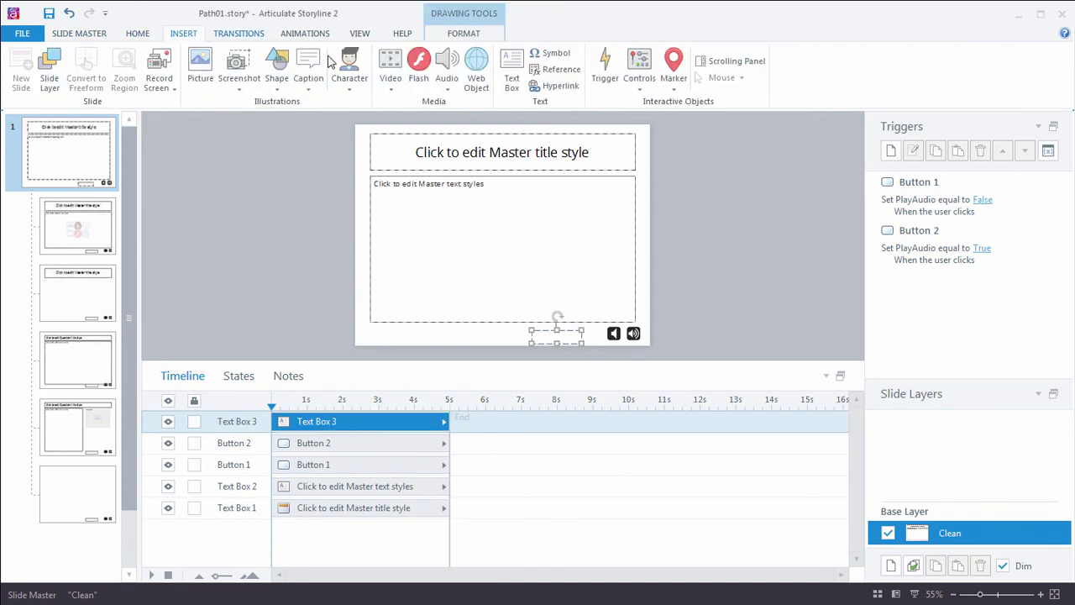
click(556, 69)
click(685, 467)
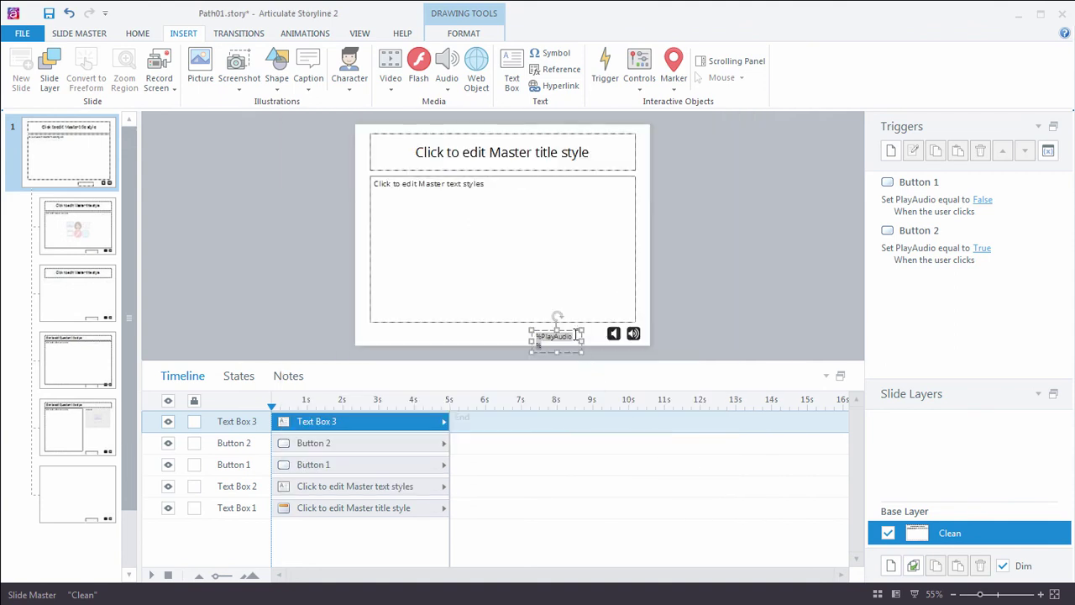
drag(572, 334, 598, 327)
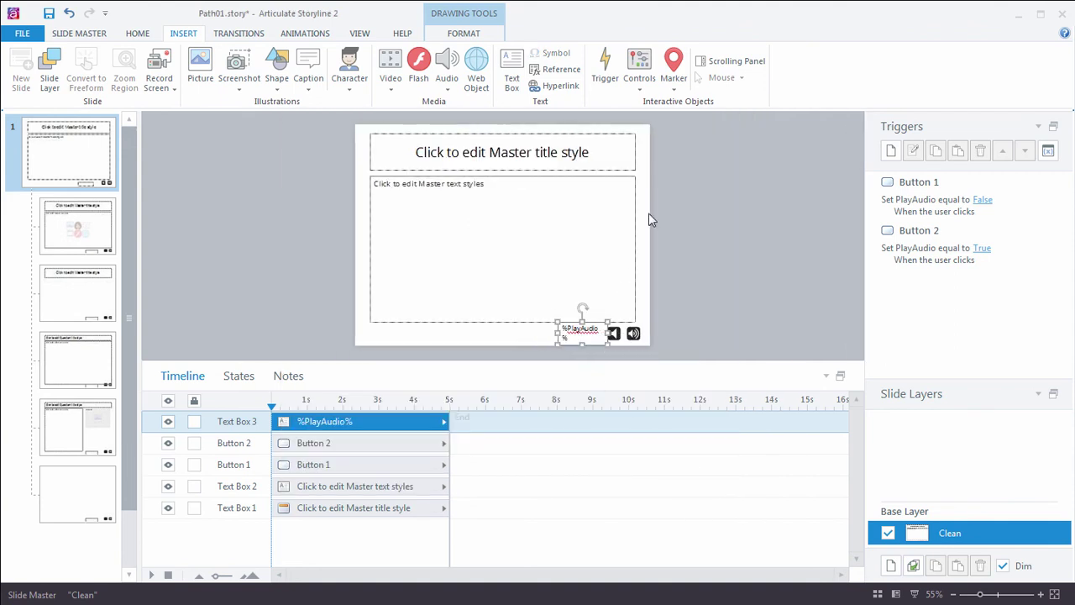
Step: Back in slide view, delete both original buttons from the Choice slide, then open Slide 02
click(359, 33)
click(49, 78)
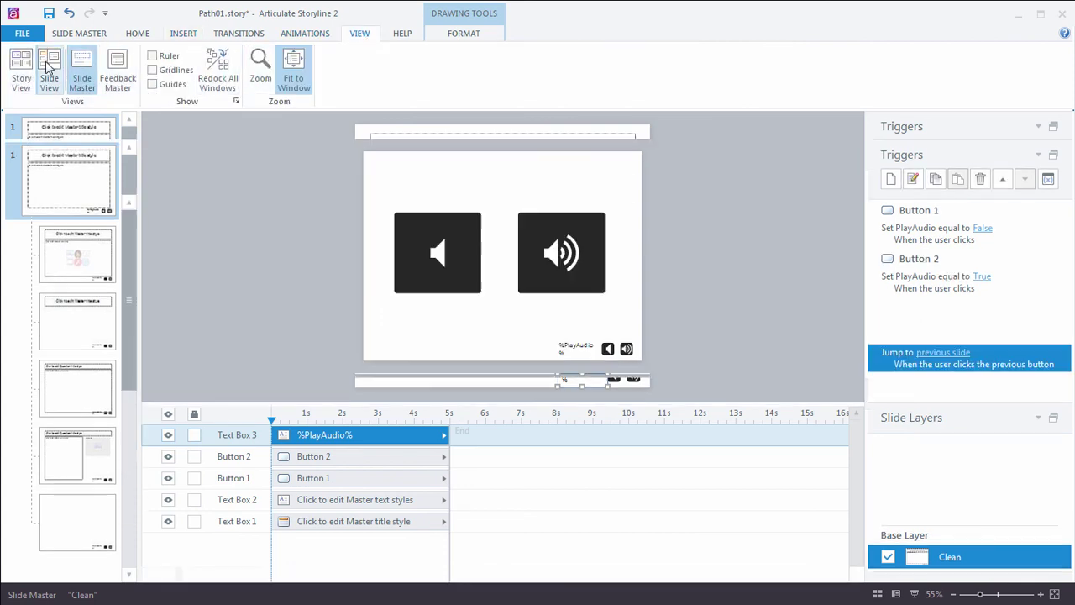
click(546, 266)
key(Delete)
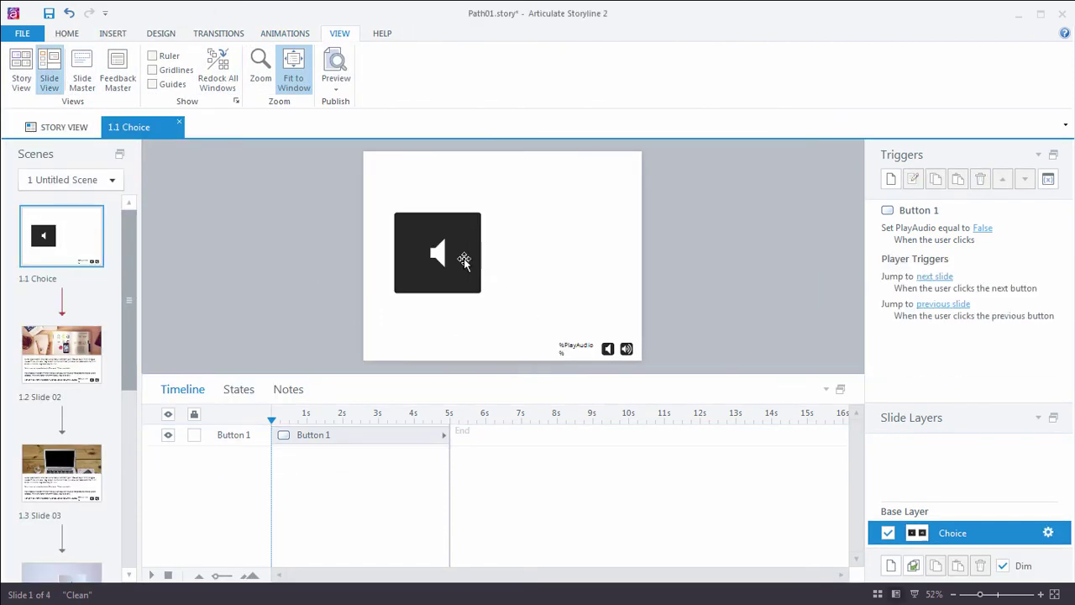
click(465, 263)
key(Delete)
click(84, 360)
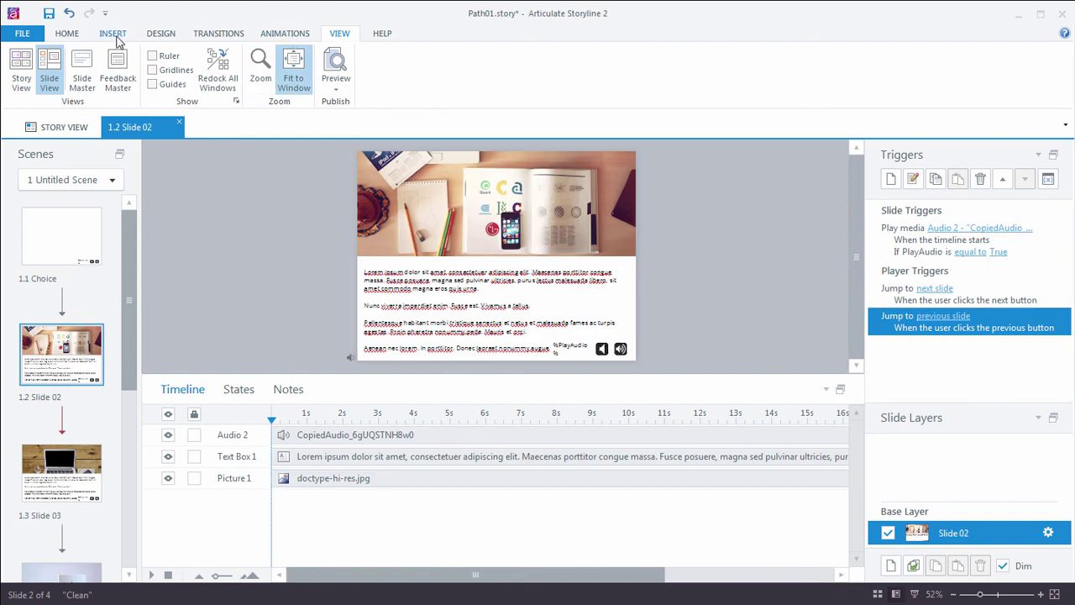
click(73, 36)
click(824, 83)
click(866, 106)
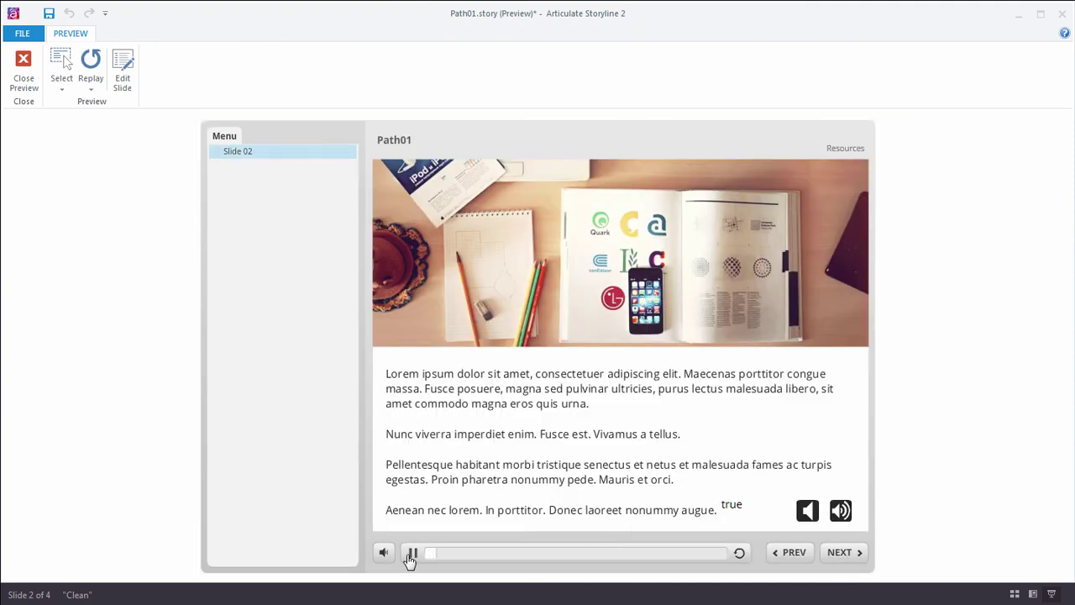
click(413, 552)
click(807, 510)
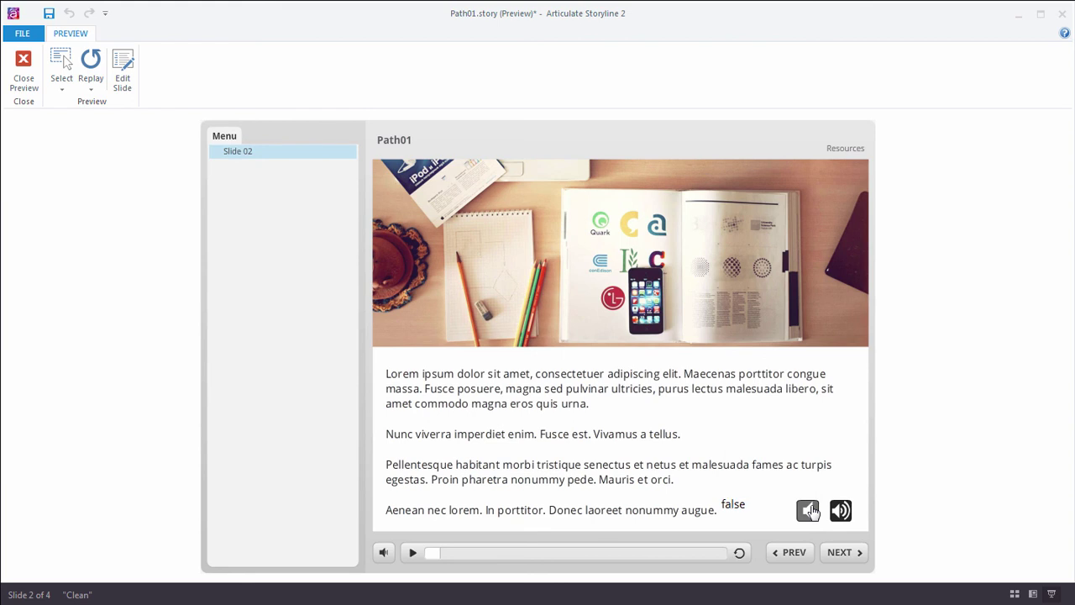
click(841, 510)
click(808, 510)
click(840, 510)
click(808, 510)
click(841, 510)
click(808, 510)
click(840, 512)
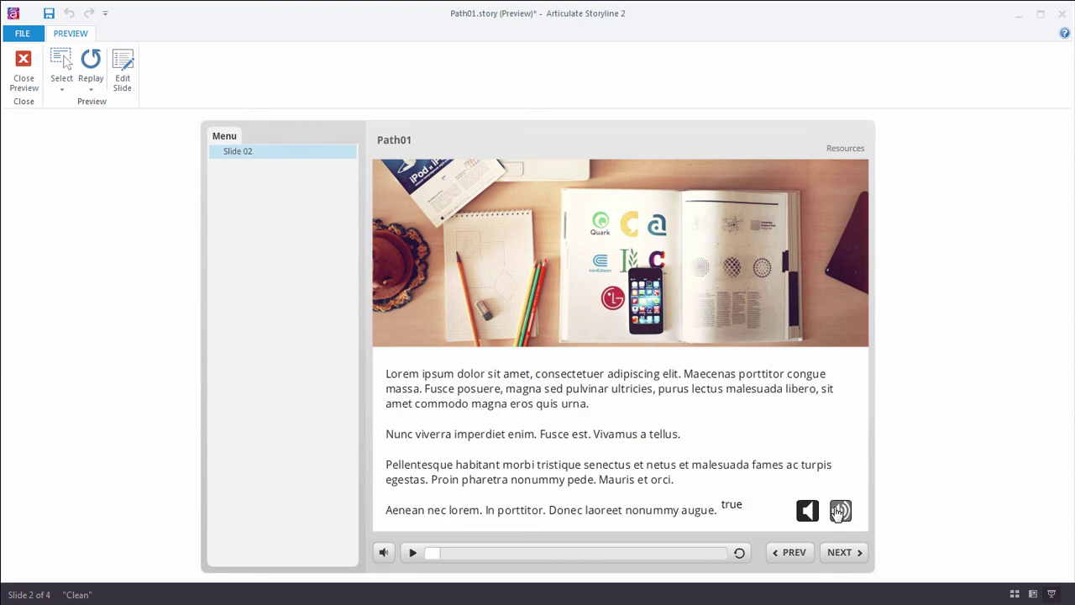
click(24, 69)
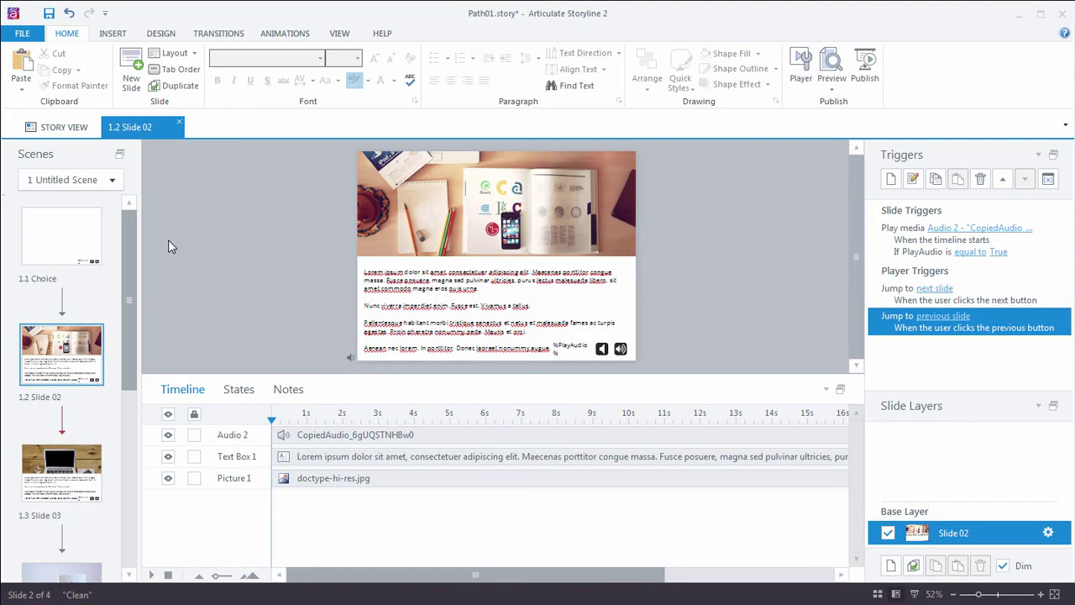